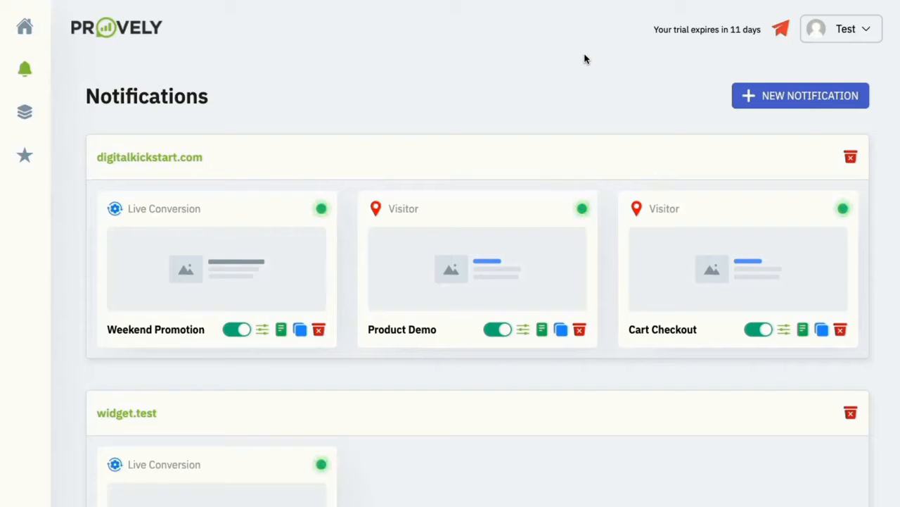
# Create a notification named 'Webinar Registration' for the domain cryptomade.com and open its editor
pyautogui.click(794, 96)
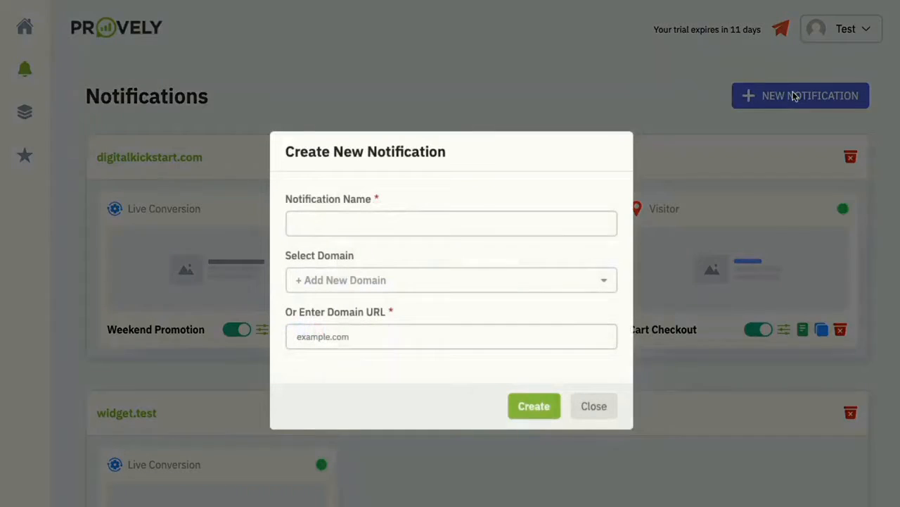
pyautogui.click(458, 220)
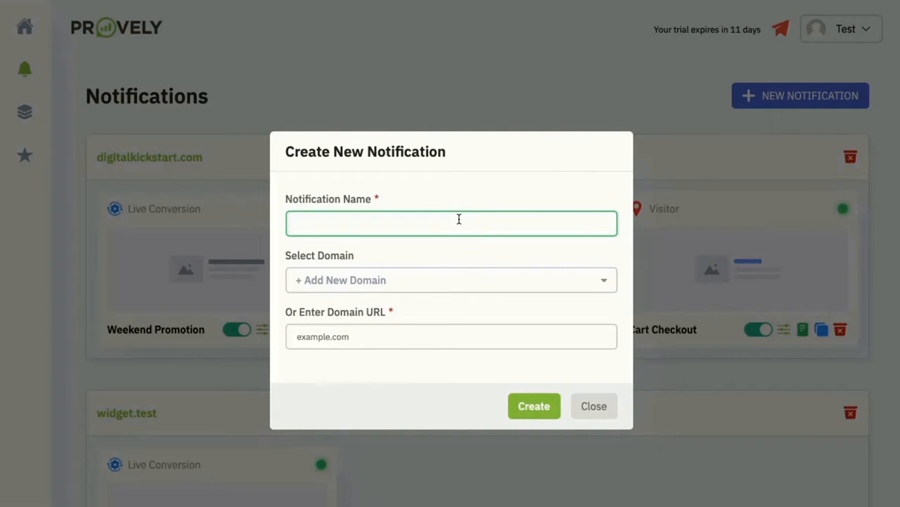
pyautogui.write('Webinar Registration')
pyautogui.click(407, 330)
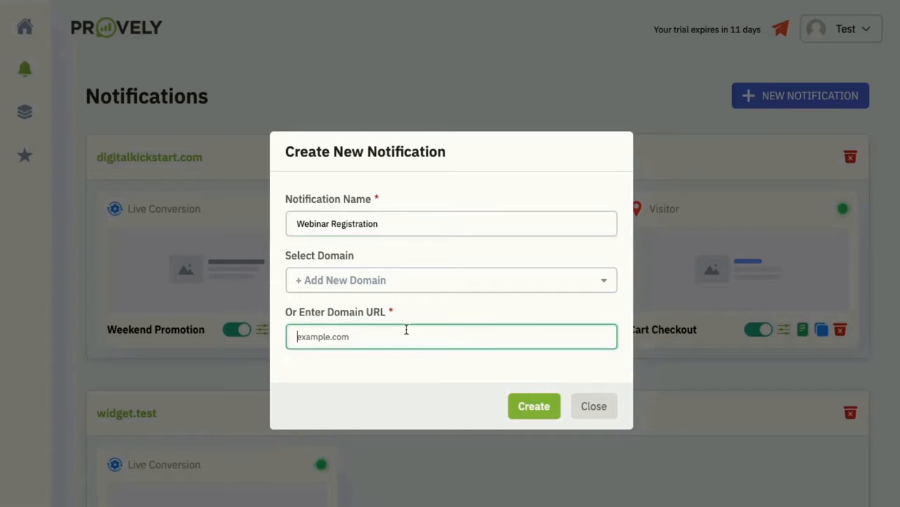
pyautogui.write('cry')
pyautogui.write('pto')
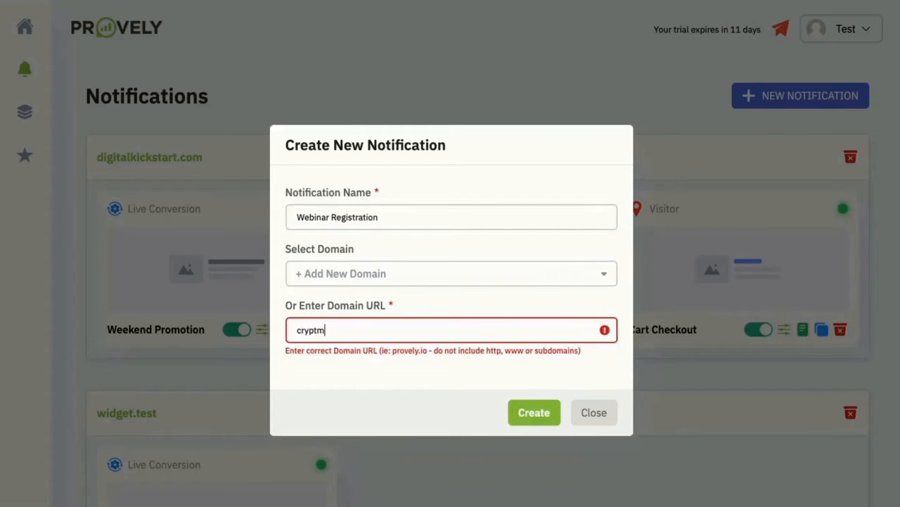
pyautogui.press('BackSpace')
pyautogui.write('omade')
pyautogui.press('BackSpace')
pyautogui.write('e.com')
pyautogui.click(529, 411)
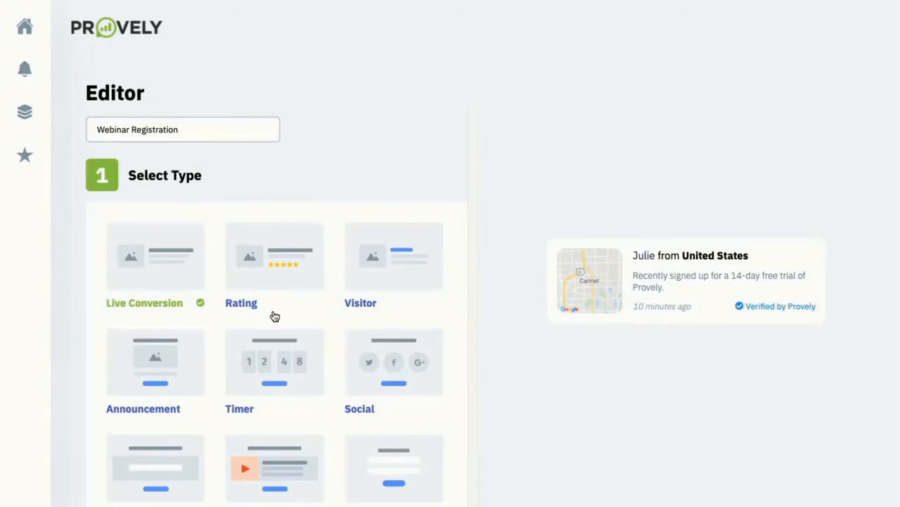
pyautogui.scroll(-2, 274, 316)
pyautogui.scroll(-2, 211, 183)
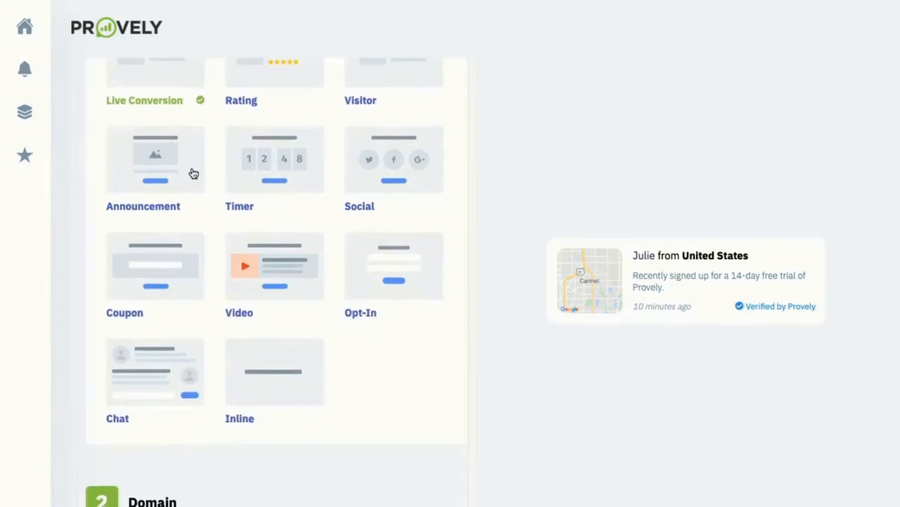
pyautogui.scroll(2, 218, 175)
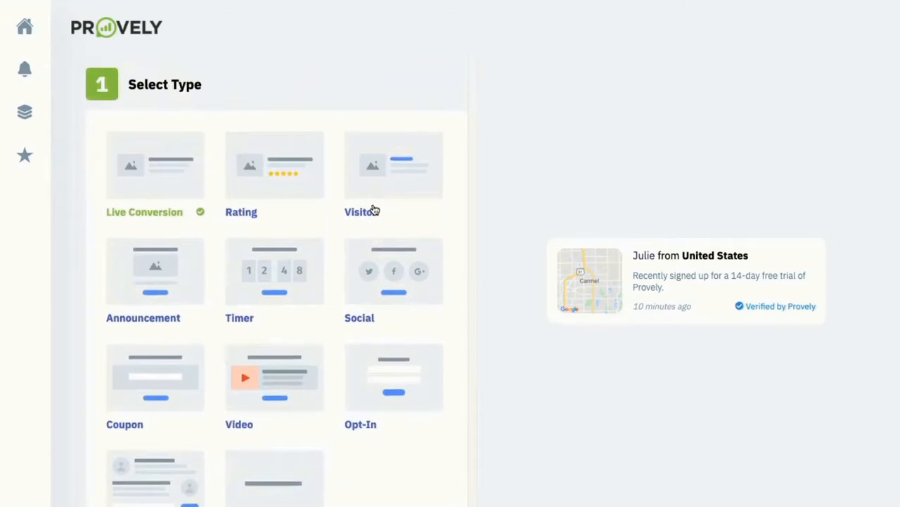
pyautogui.scroll(-2, 303, 255)
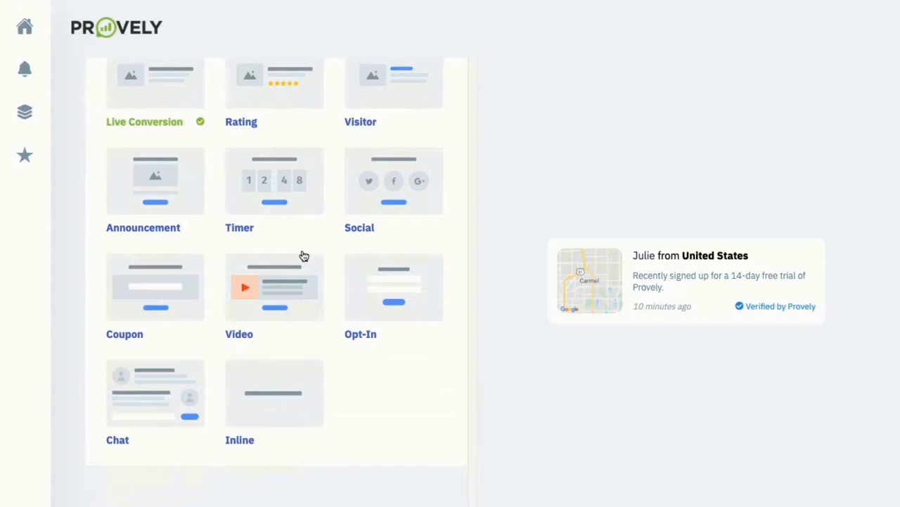
pyautogui.scroll(1, 303, 256)
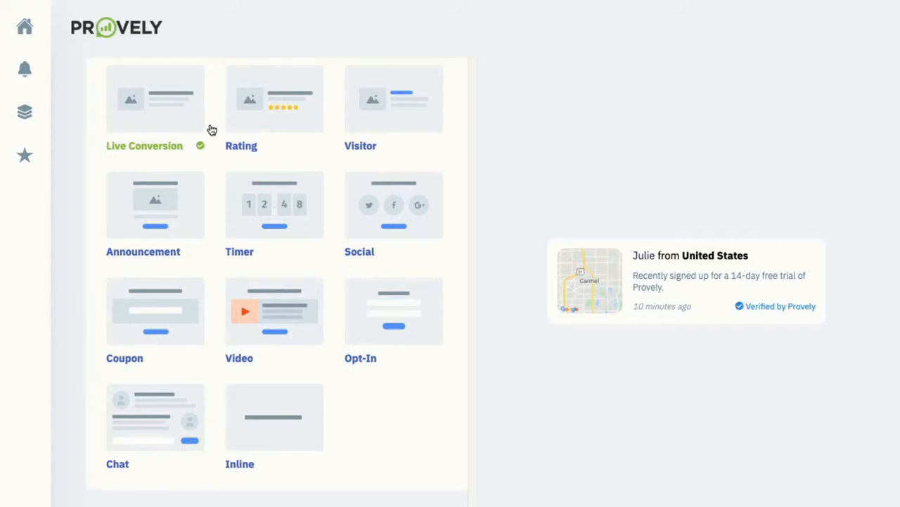
pyautogui.scroll(2, 208, 133)
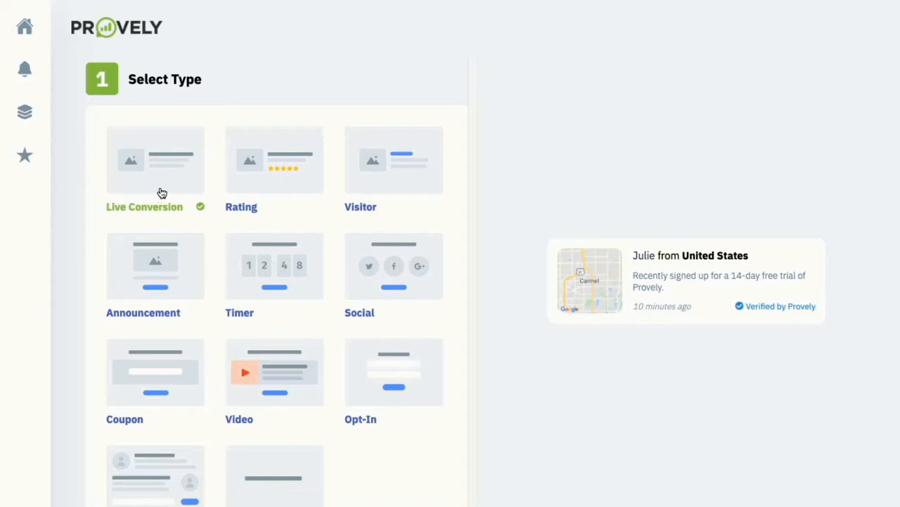
pyautogui.click(257, 189)
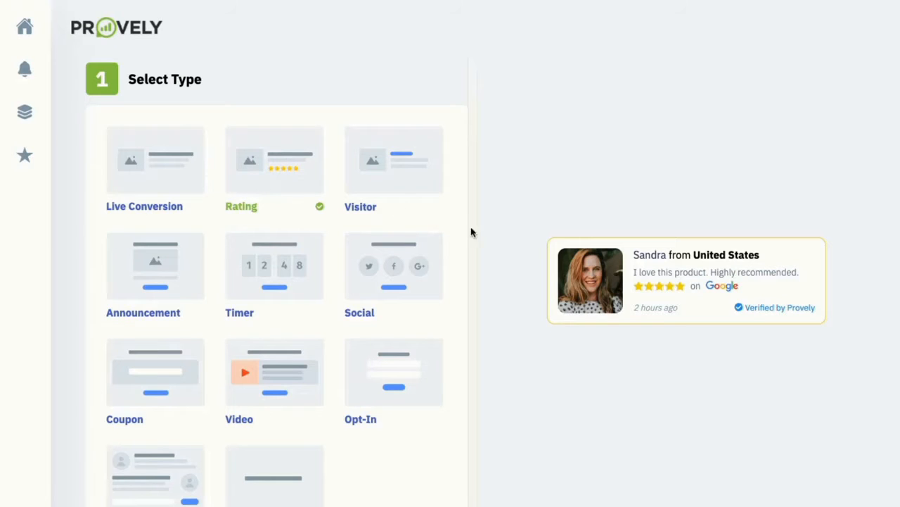
# Preview the Visitor, Announcement, Timer and Social types, leaving Social selected
pyautogui.click(395, 180)
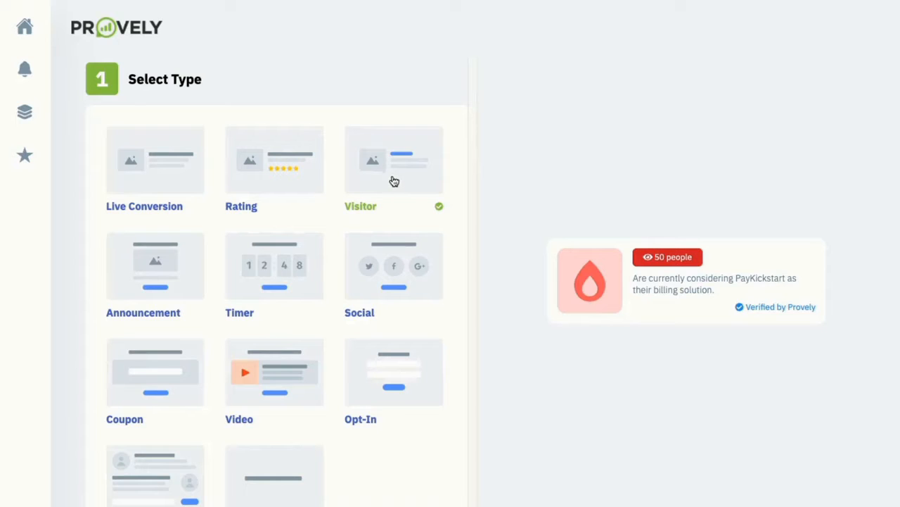
pyautogui.click(161, 261)
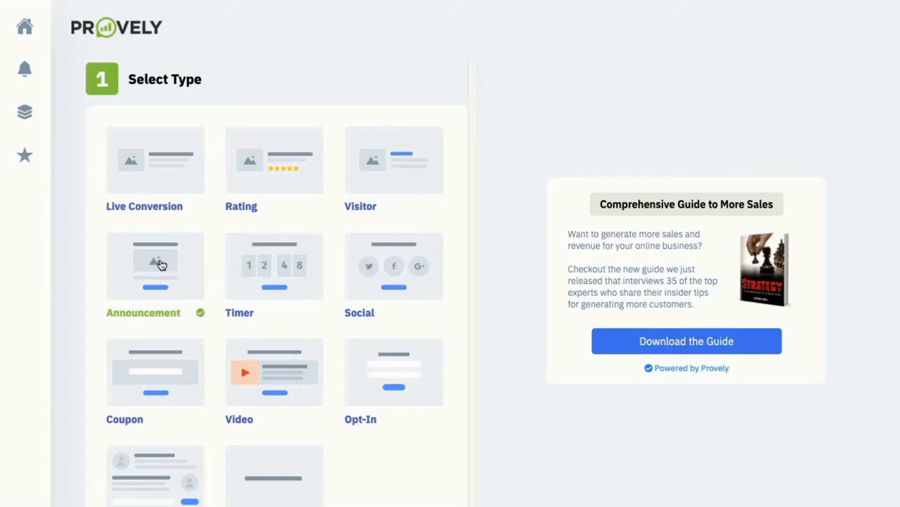
pyautogui.click(296, 277)
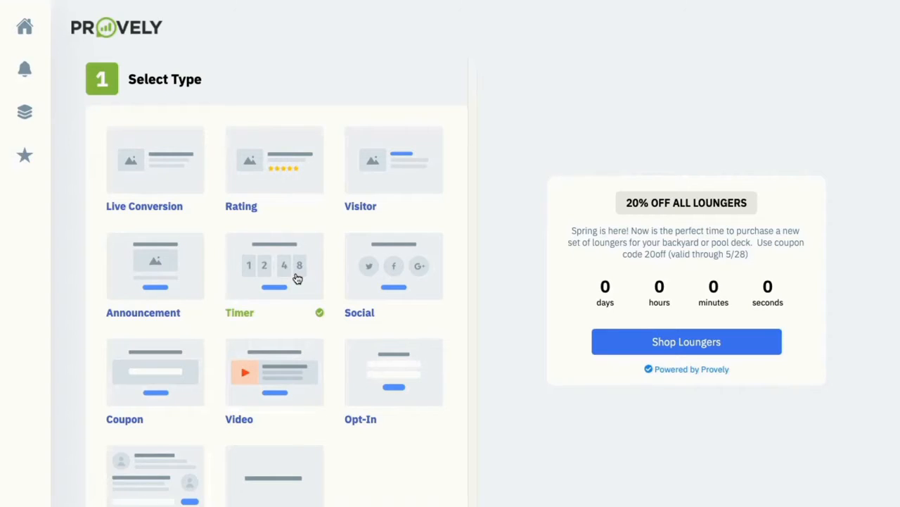
pyautogui.click(392, 287)
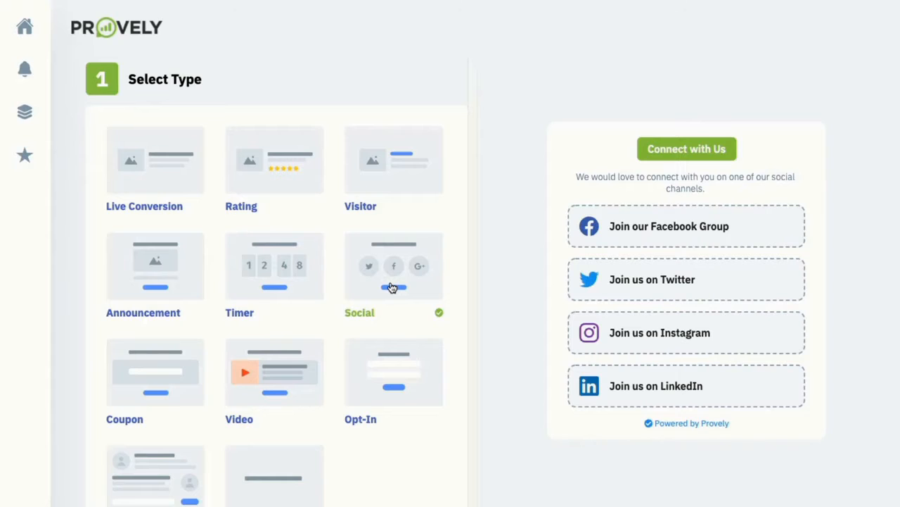
pyautogui.scroll(-1, 393, 287)
# Preview the Coupon, Video, Opt-In, Chat and Inline notification types
pyautogui.scroll(-3, 393, 287)
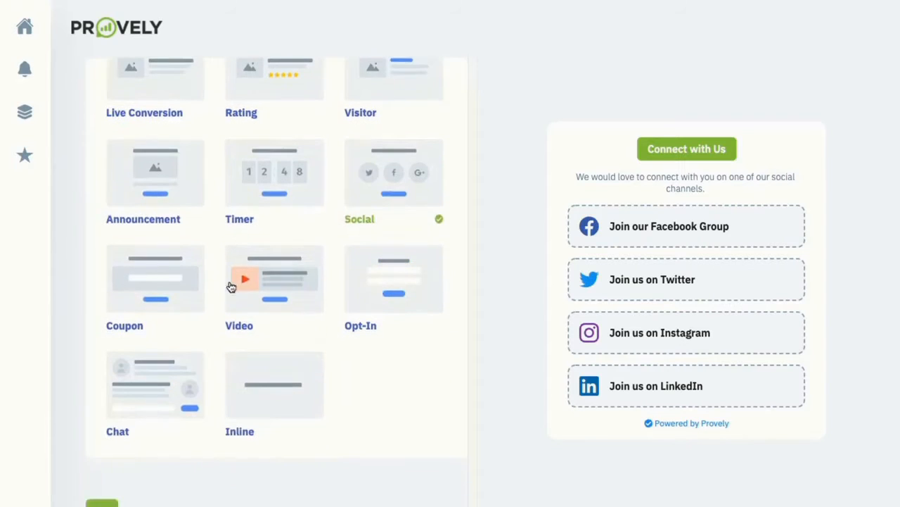
pyautogui.click(143, 278)
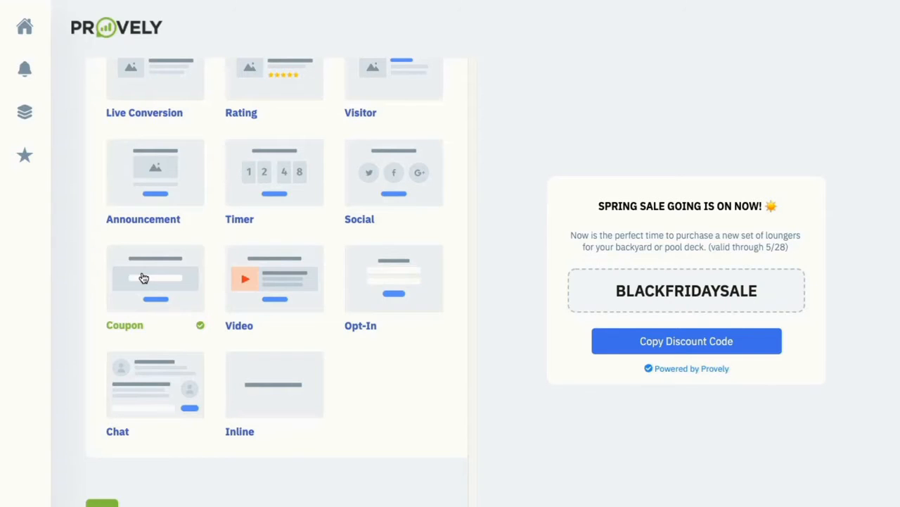
pyautogui.click(264, 283)
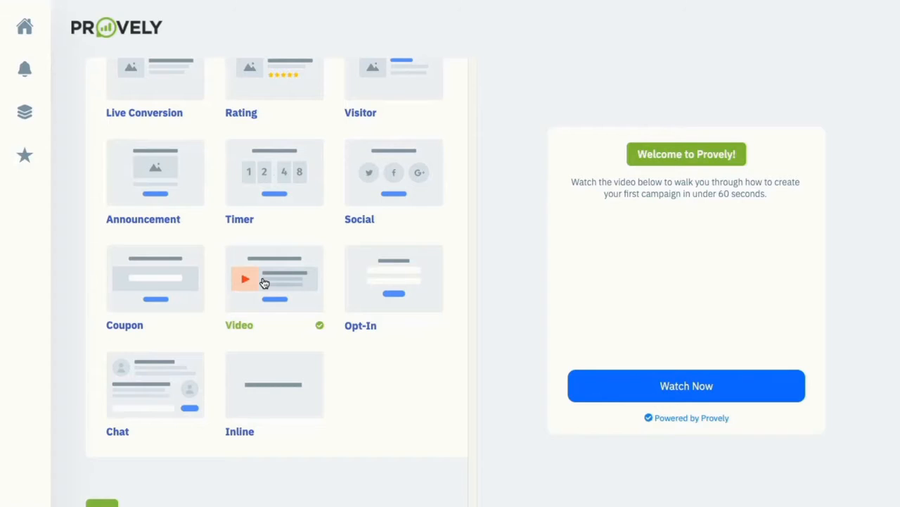
pyautogui.click(376, 283)
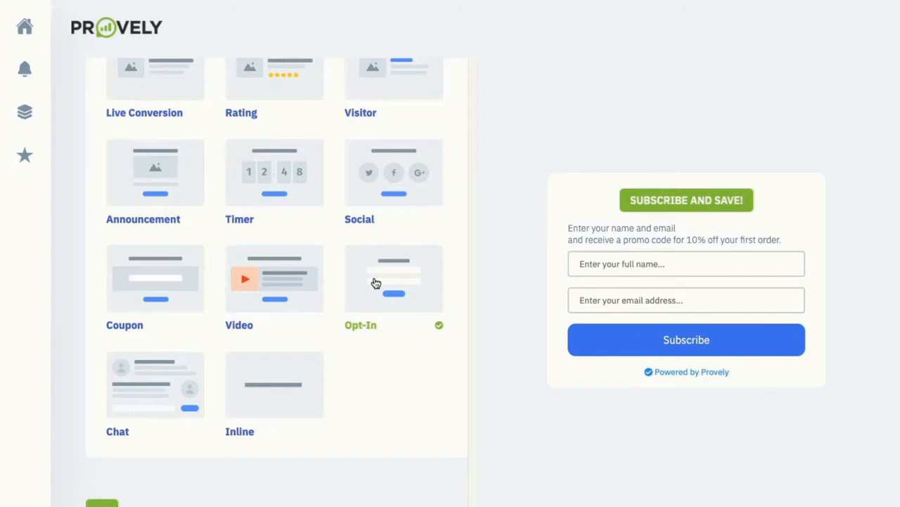
pyautogui.click(169, 375)
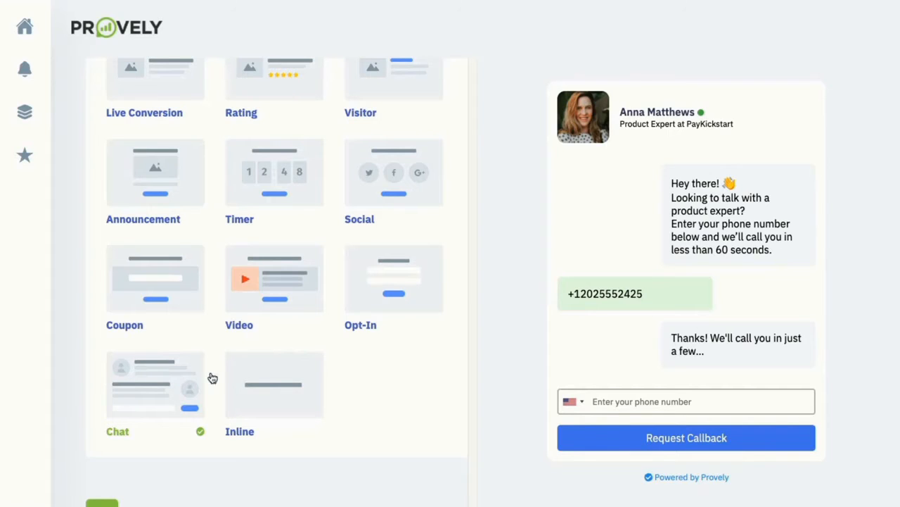
pyautogui.click(267, 380)
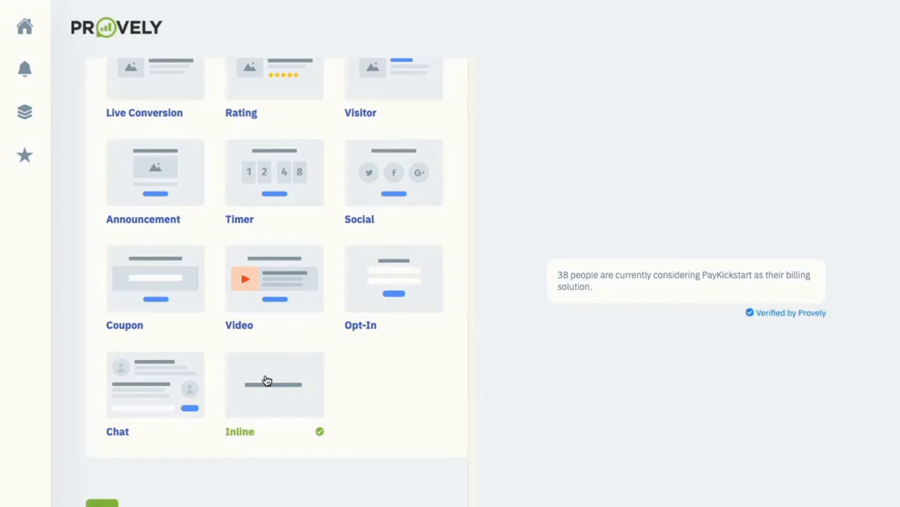
# Select Live Conversion as the notification type again
pyautogui.scroll(3, 267, 380)
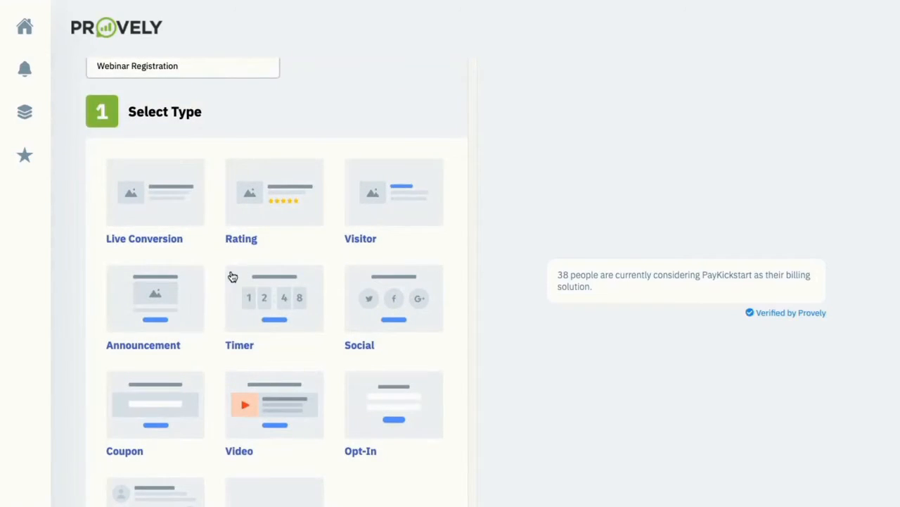
pyautogui.click(183, 202)
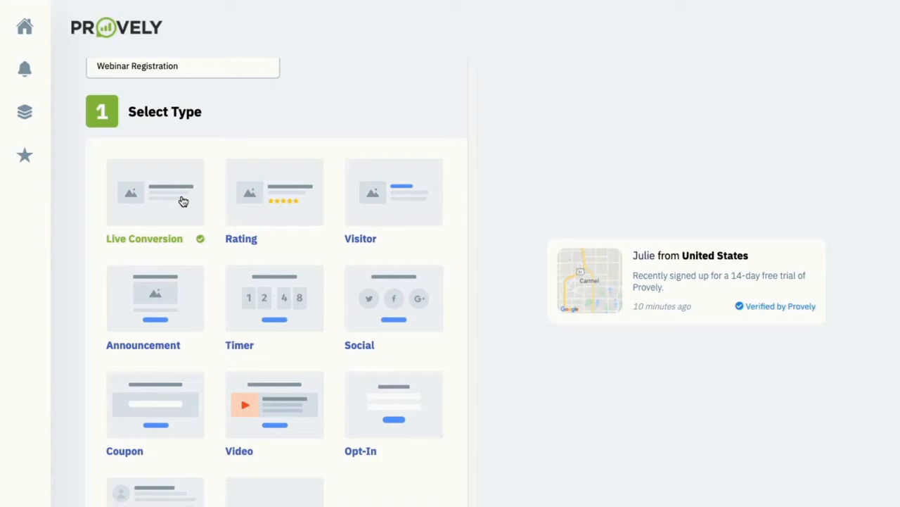
pyautogui.scroll(-6, 183, 218)
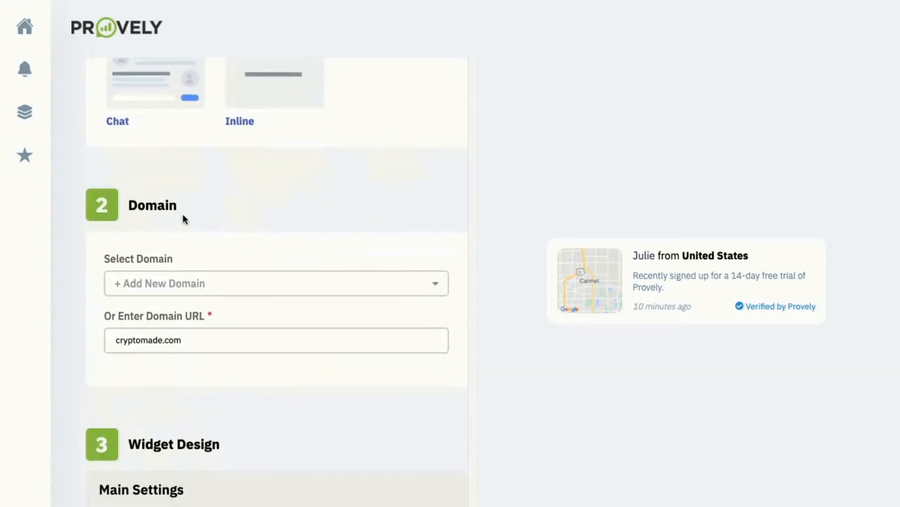
# Set Avatar Type to Show Map Thumbnail after briefly trying Show Avatar
pyautogui.scroll(-1, 183, 219)
pyautogui.scroll(-4, 183, 218)
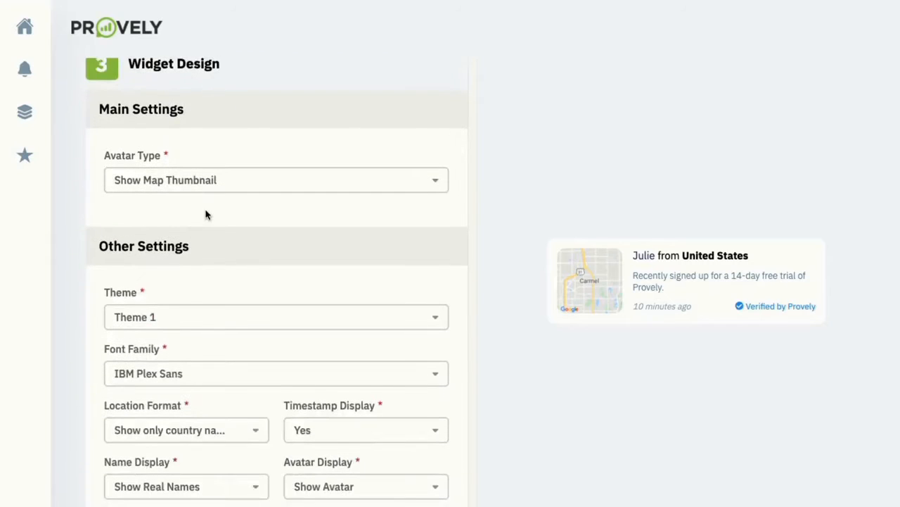
pyautogui.scroll(1, 205, 218)
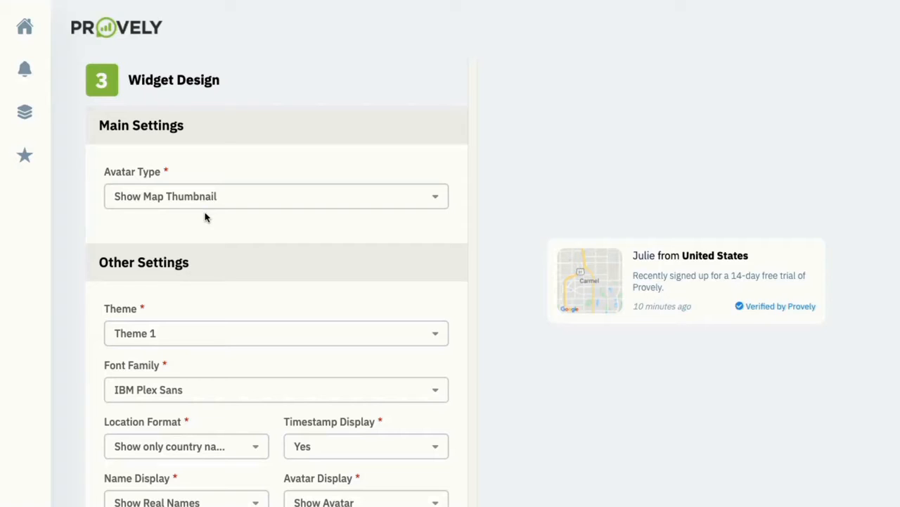
pyautogui.click(207, 206)
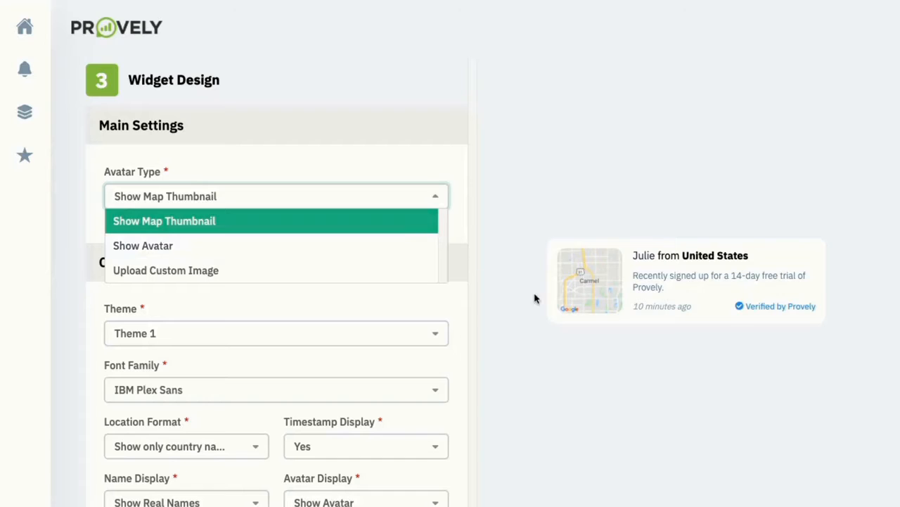
pyautogui.click(238, 249)
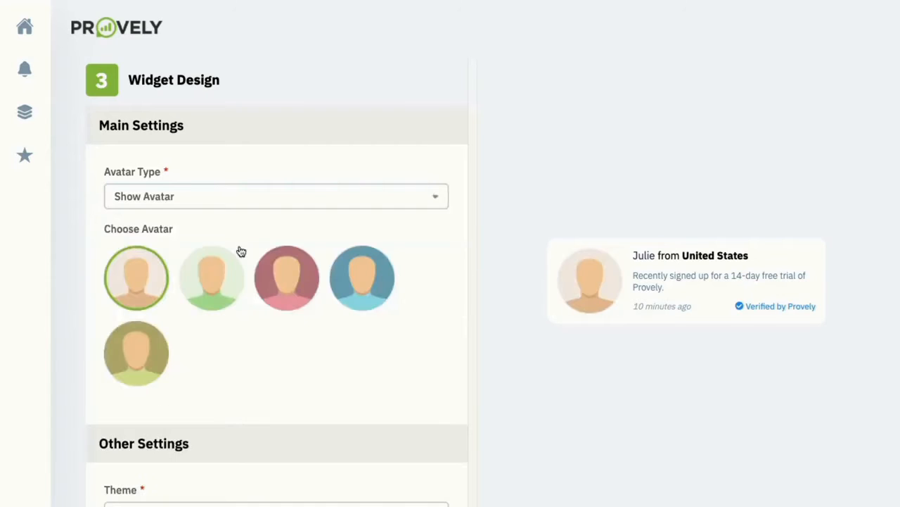
pyautogui.click(280, 208)
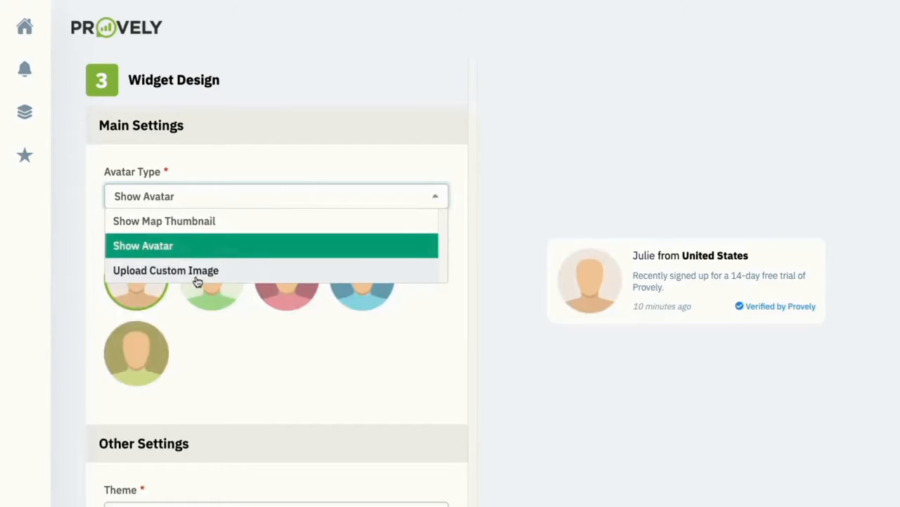
pyautogui.click(281, 224)
# Try Themes 2, 3 and 4, then apply Theme 5 to the notification
pyautogui.scroll(-3, 280, 226)
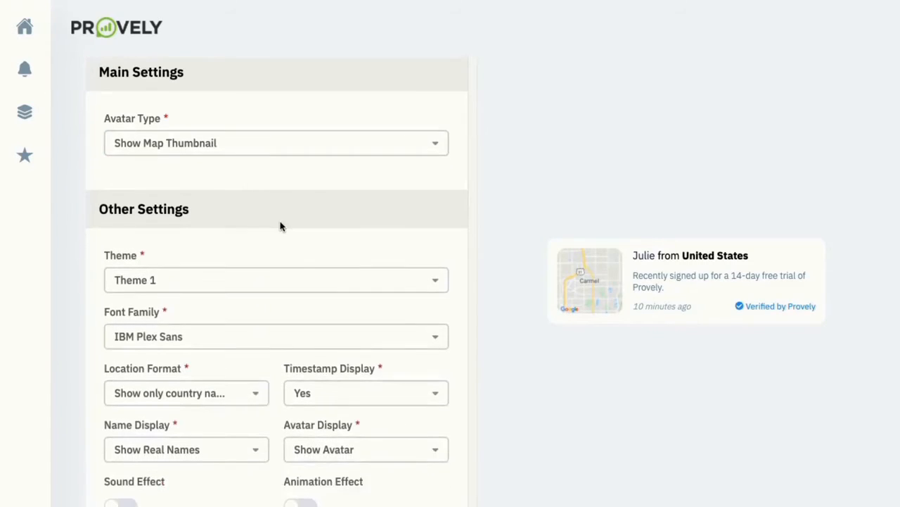
pyautogui.click(281, 214)
pyautogui.click(218, 256)
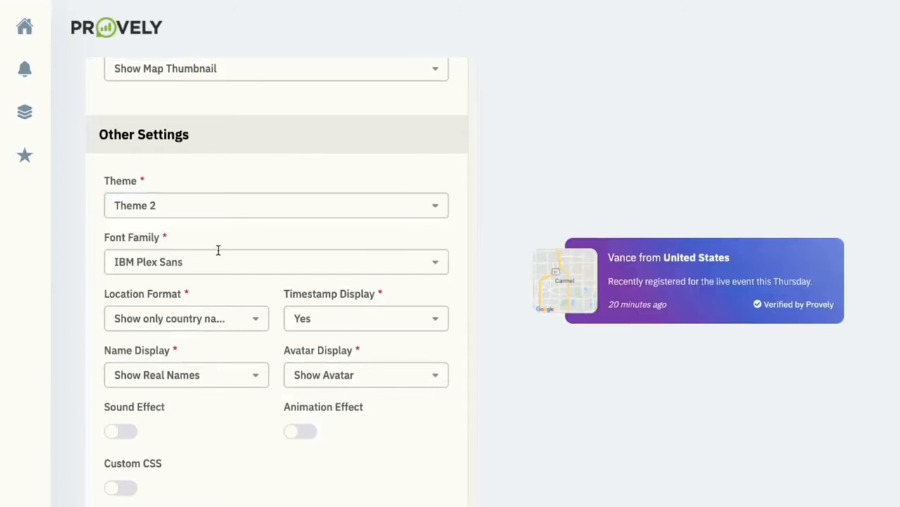
pyautogui.click(232, 217)
pyautogui.click(211, 280)
pyautogui.scroll(-1, 218, 261)
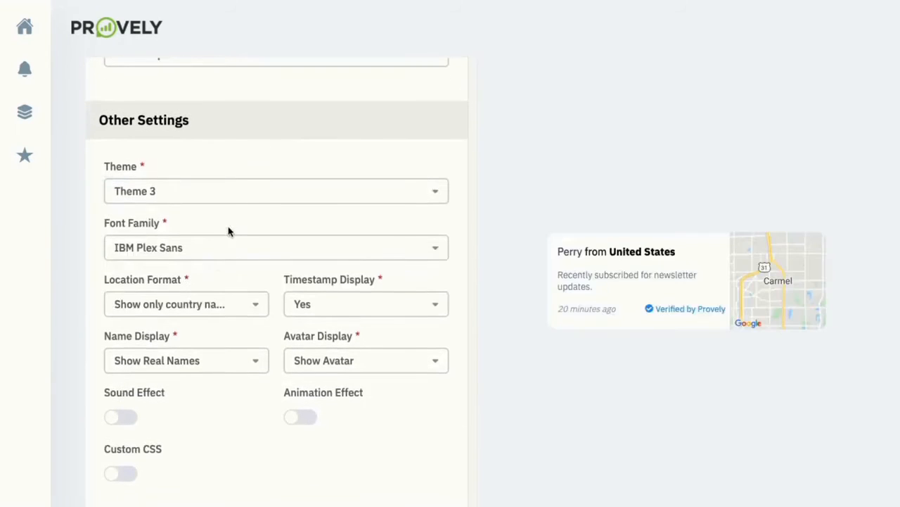
pyautogui.click(238, 188)
pyautogui.click(171, 283)
pyautogui.scroll(-1, 189, 233)
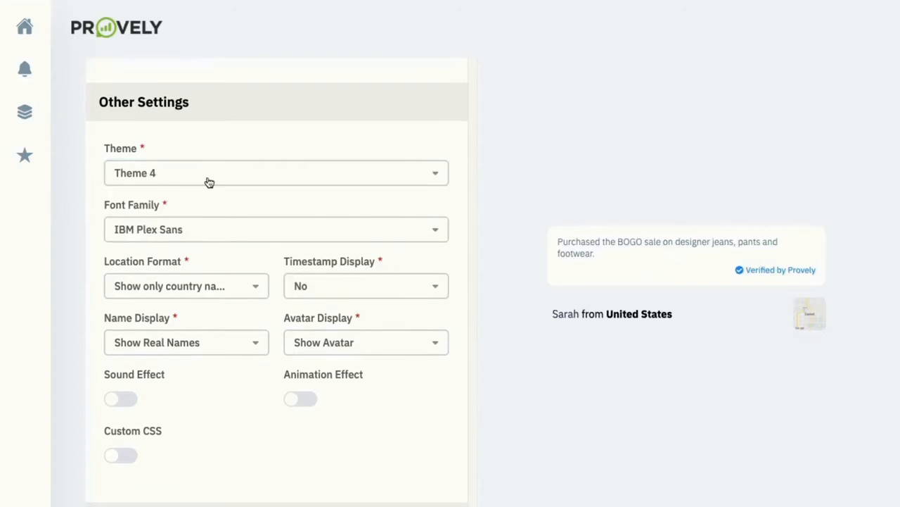
pyautogui.click(209, 177)
pyautogui.scroll(-1, 184, 265)
pyautogui.click(184, 260)
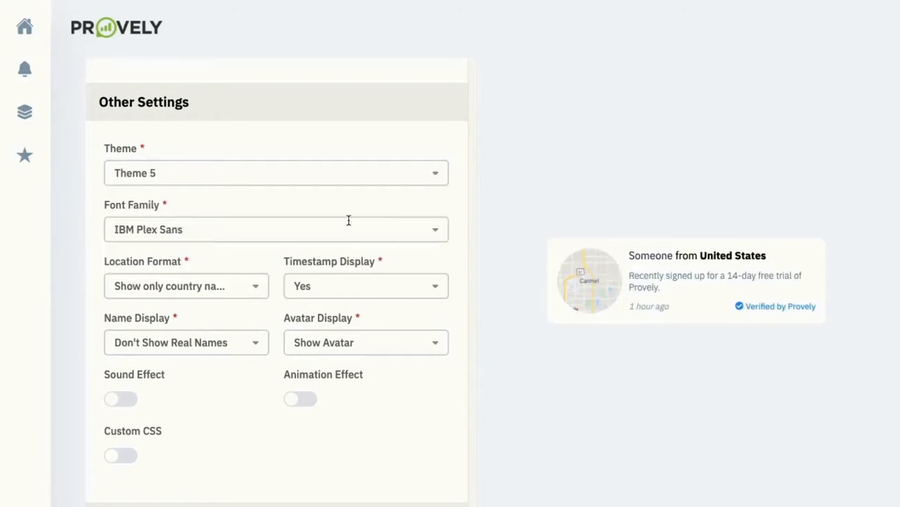
# Review the location, timestamp, name and avatar display options, keeping timestamp and avatar shown
pyautogui.scroll(-1, 348, 221)
pyautogui.click(213, 265)
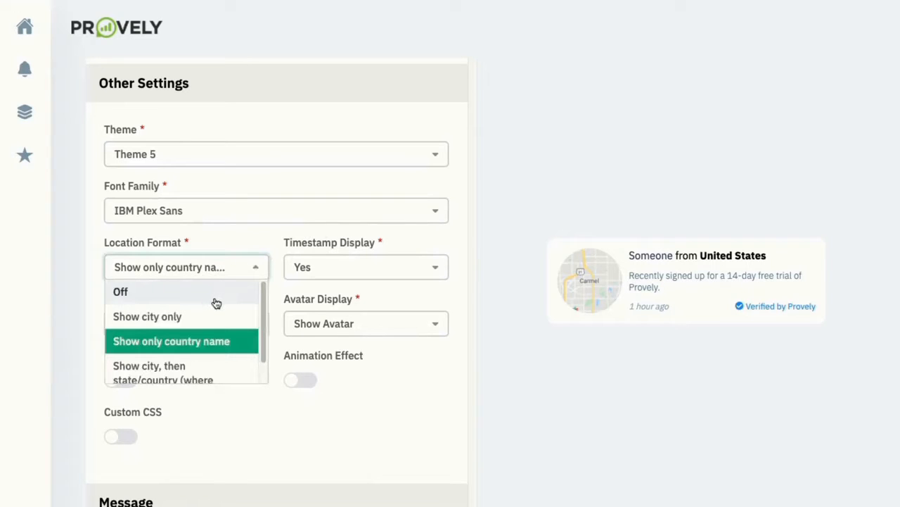
pyautogui.scroll(-1, 215, 304)
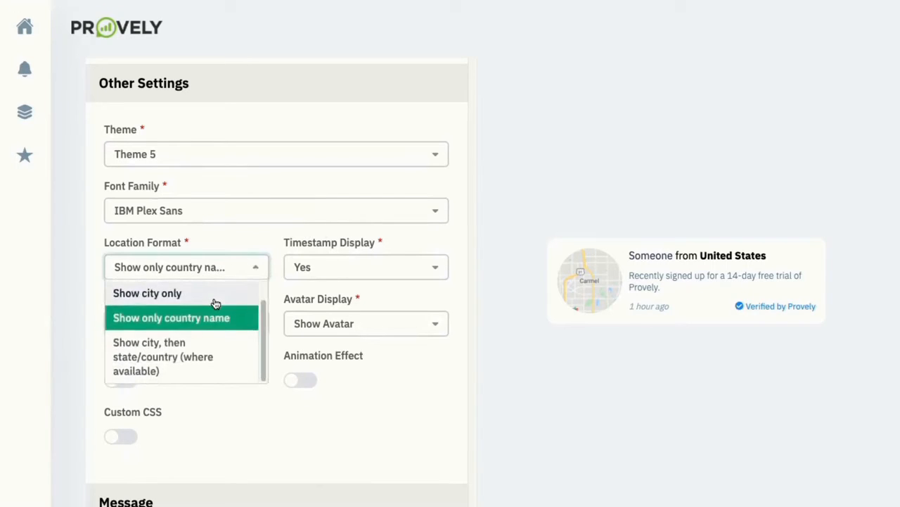
pyautogui.click(342, 239)
pyautogui.click(339, 274)
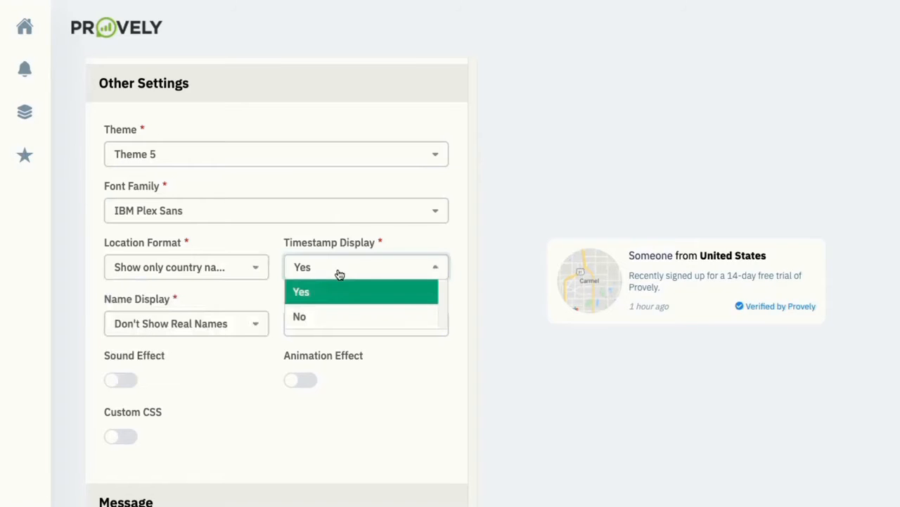
pyautogui.click(339, 268)
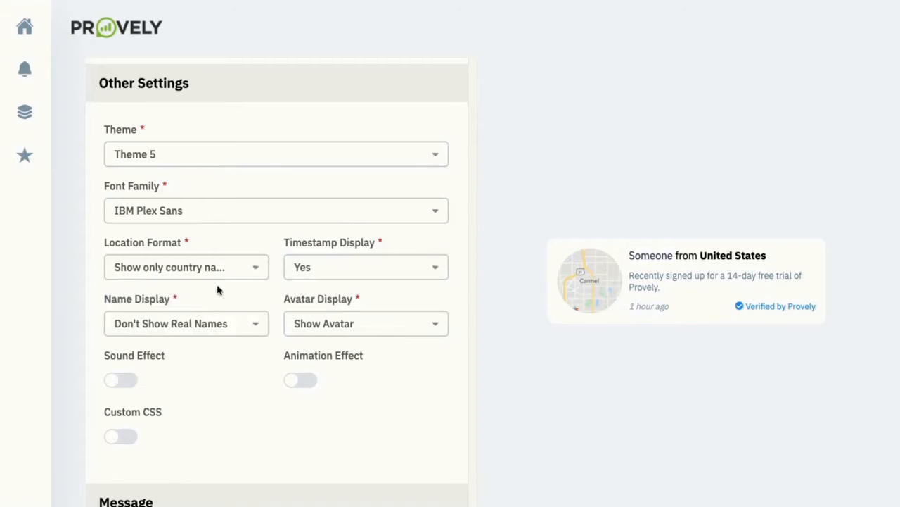
pyautogui.click(201, 322)
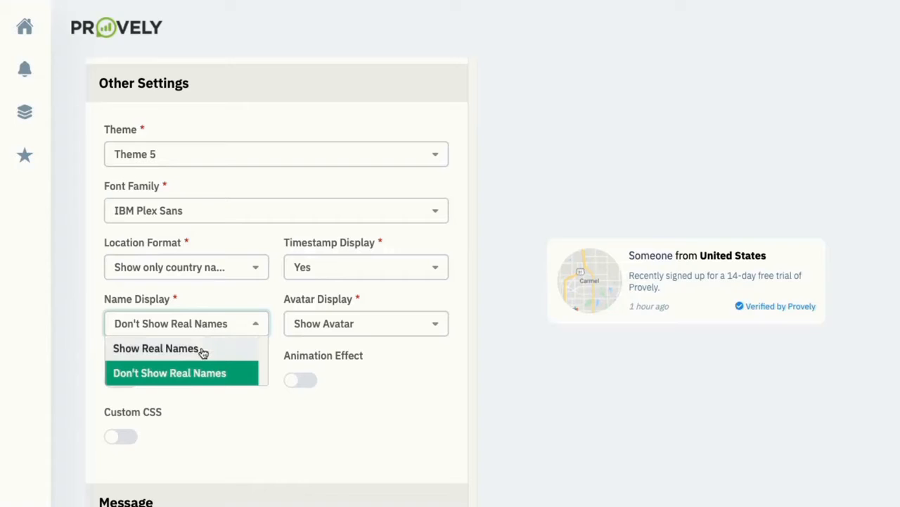
pyautogui.click(335, 331)
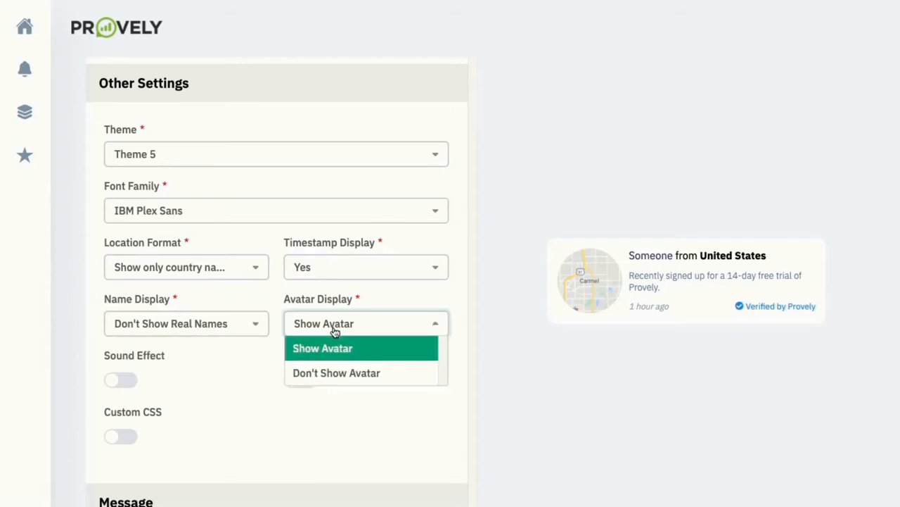
pyautogui.click(279, 320)
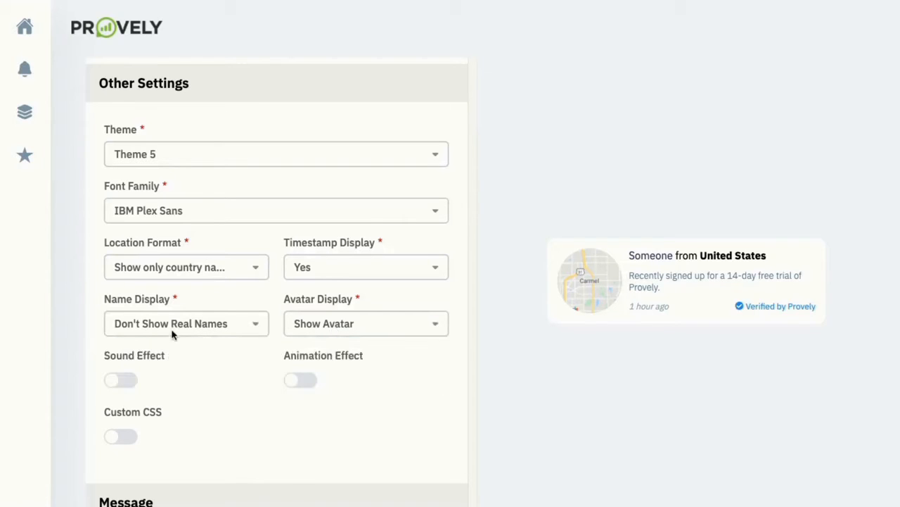
# Test the Achievement sound effect, then switch the sound effect off
pyautogui.click(130, 380)
pyautogui.click(154, 420)
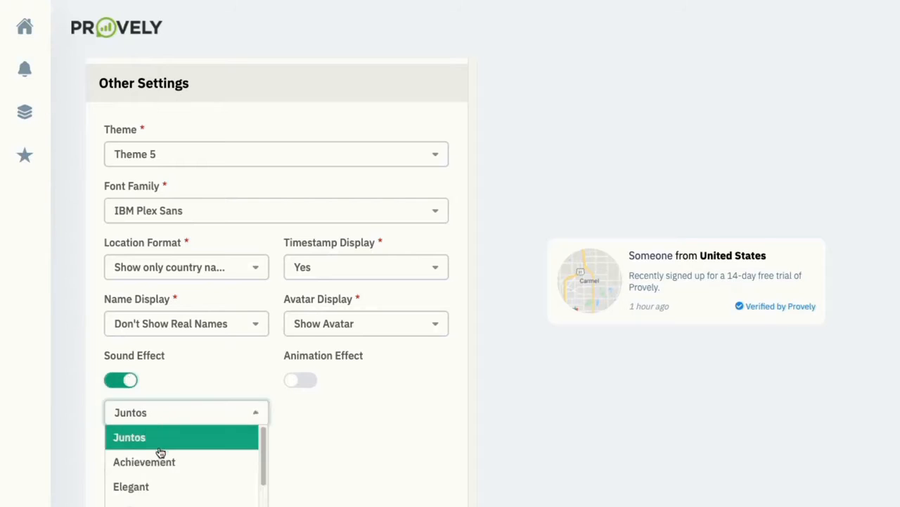
pyautogui.click(148, 462)
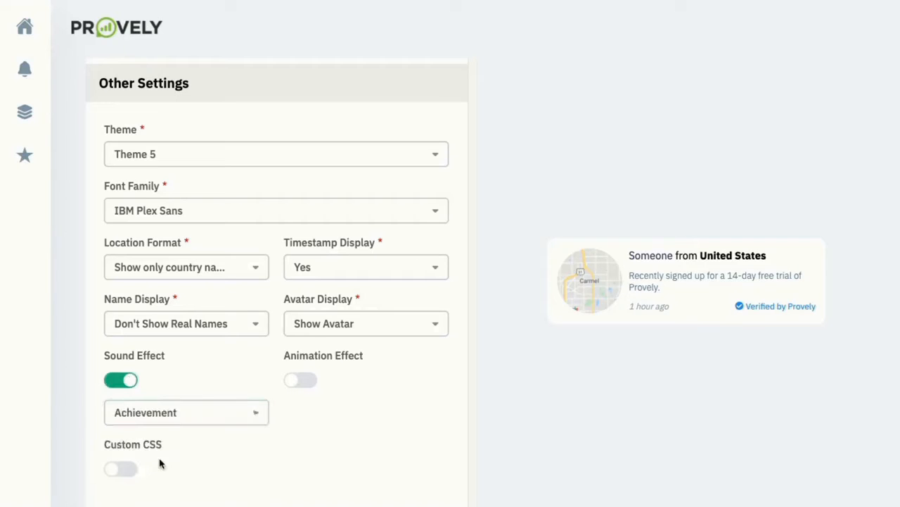
pyautogui.click(126, 381)
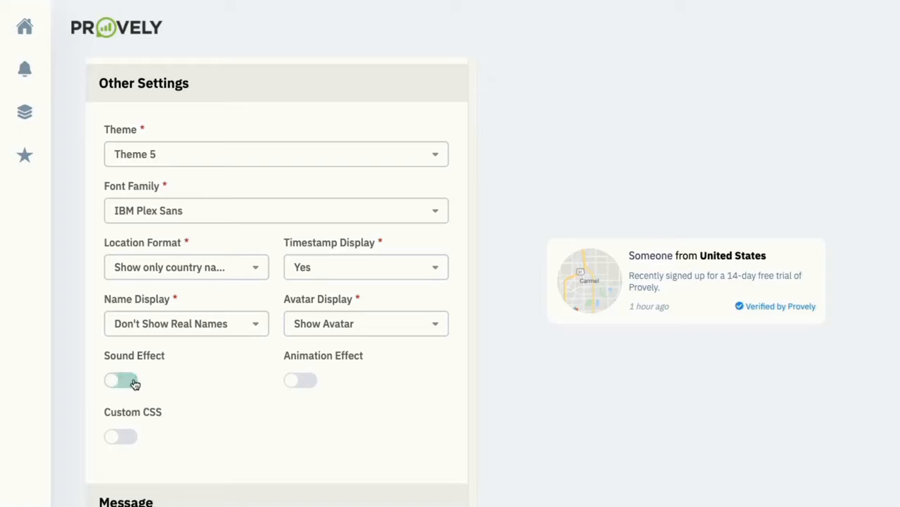
# Test the Bounce and Flash animations, then switch the animation effect off
pyautogui.click(299, 379)
pyautogui.click(351, 423)
pyautogui.click(328, 459)
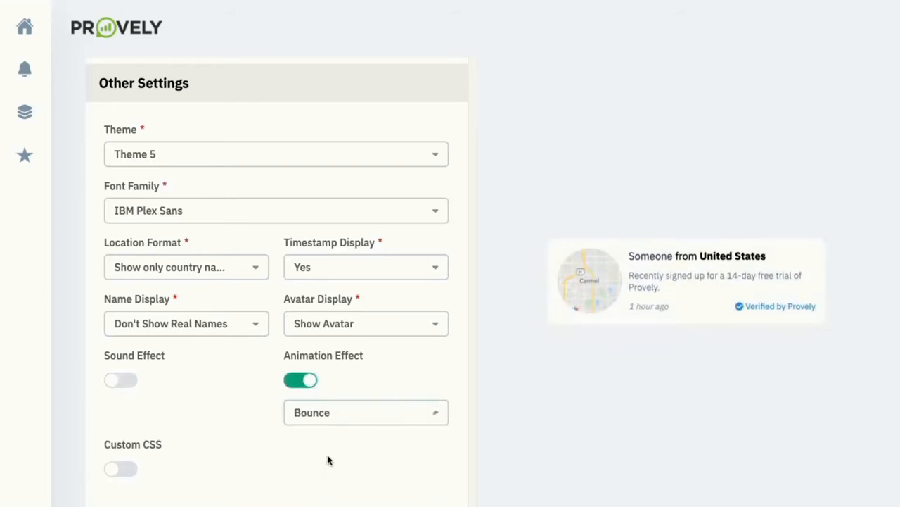
pyautogui.click(340, 421)
pyautogui.click(333, 487)
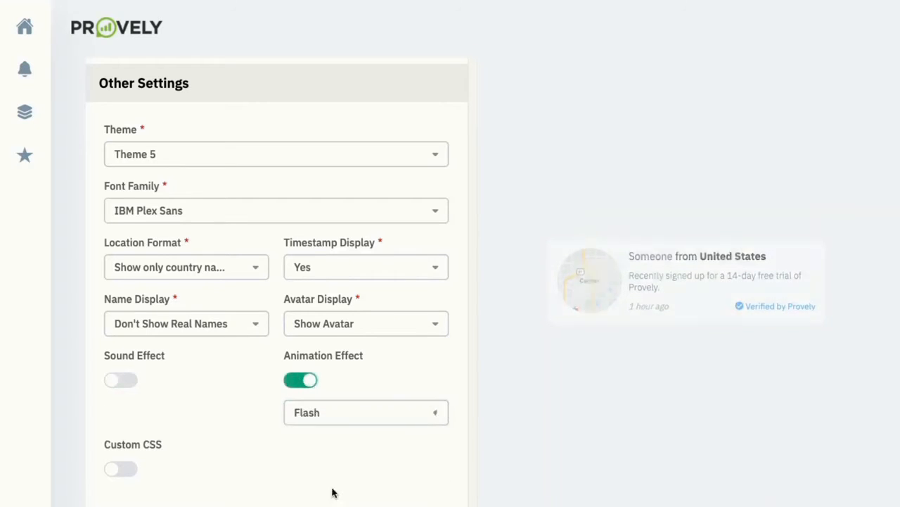
pyautogui.click(317, 420)
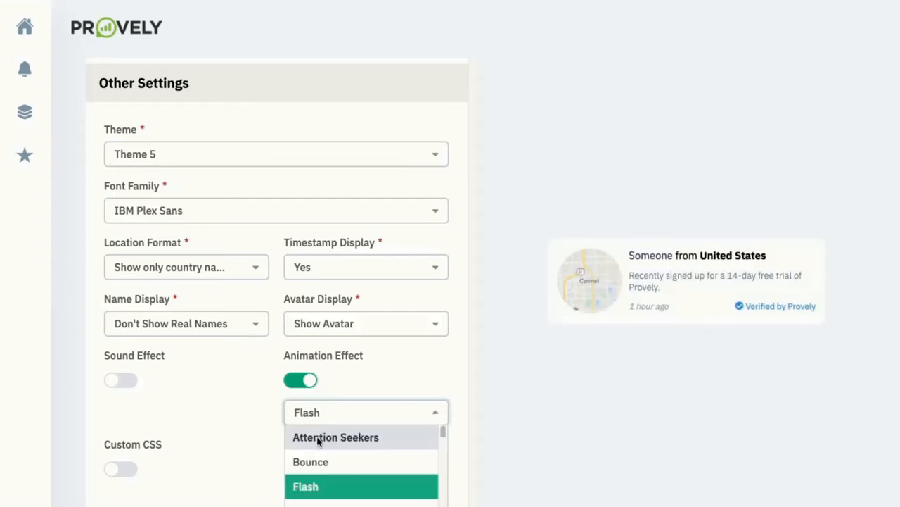
pyautogui.click(300, 391)
pyautogui.click(300, 386)
pyautogui.scroll(-1, 217, 415)
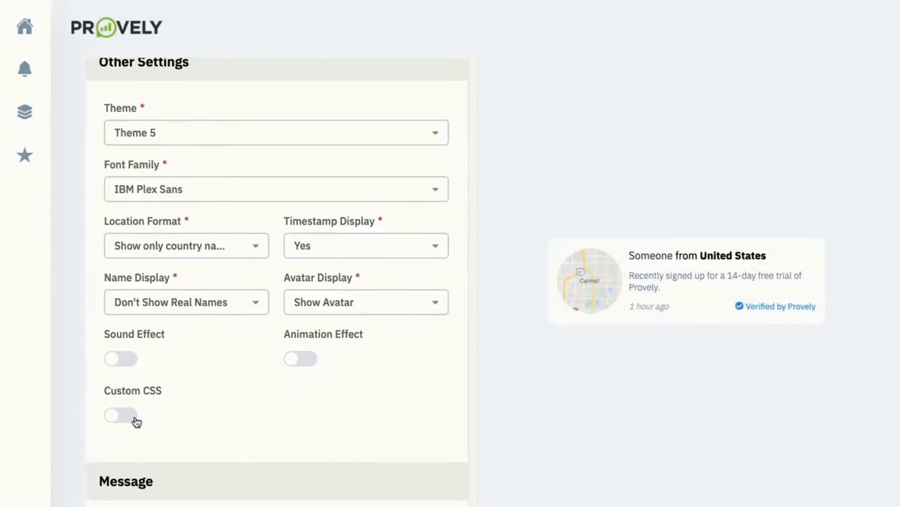
# Enable Custom CSS and place the cursor in its empty code box
pyautogui.click(131, 415)
pyautogui.scroll(-1, 136, 421)
pyautogui.click(135, 416)
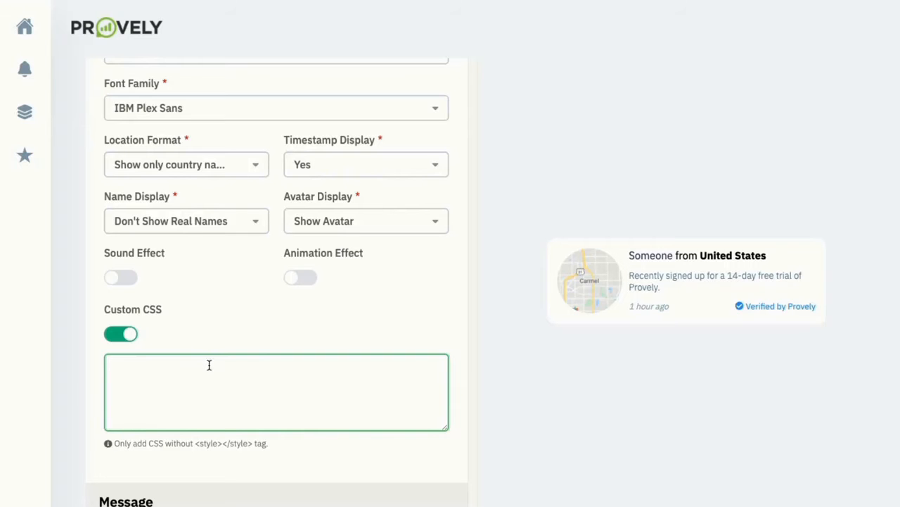
pyautogui.scroll(-1, 209, 365)
pyautogui.scroll(-4, 209, 364)
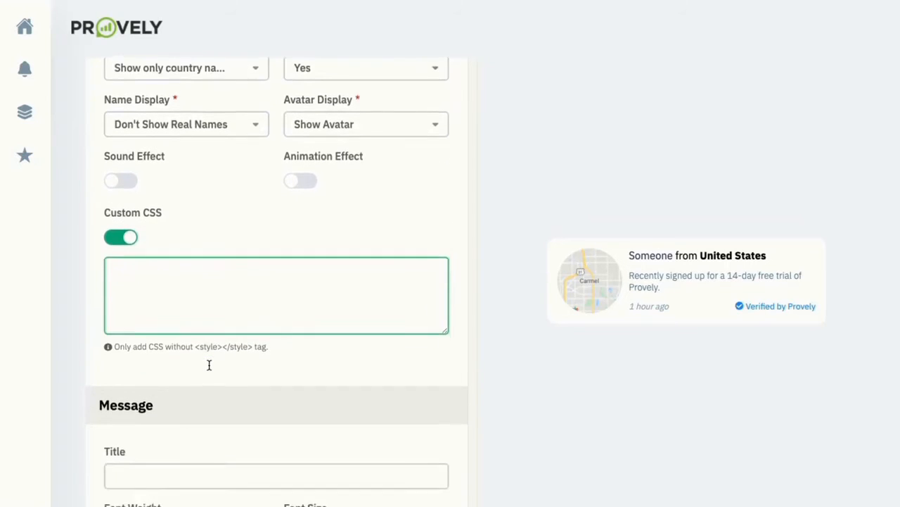
# Set the title to 'Live webinar coming this THURSDAY!' with font weight 200 and smaller text
pyautogui.click(199, 267)
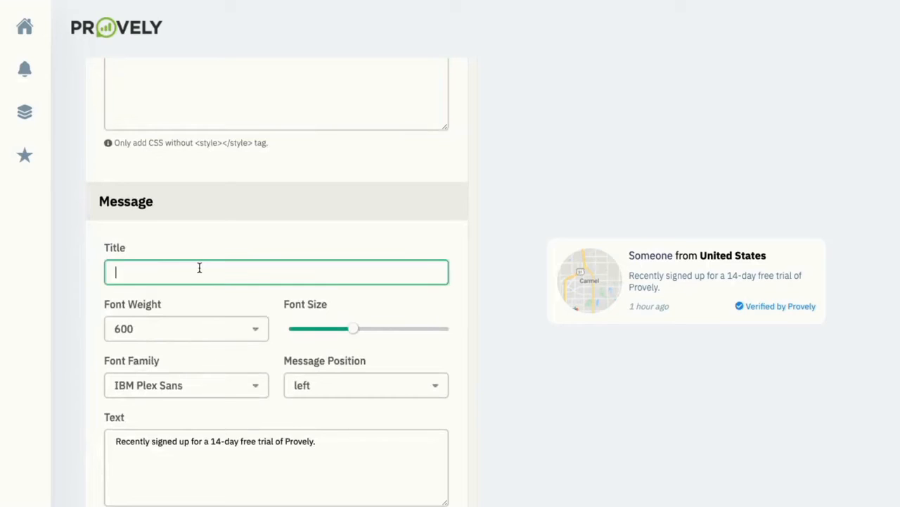
pyautogui.write('Liv')
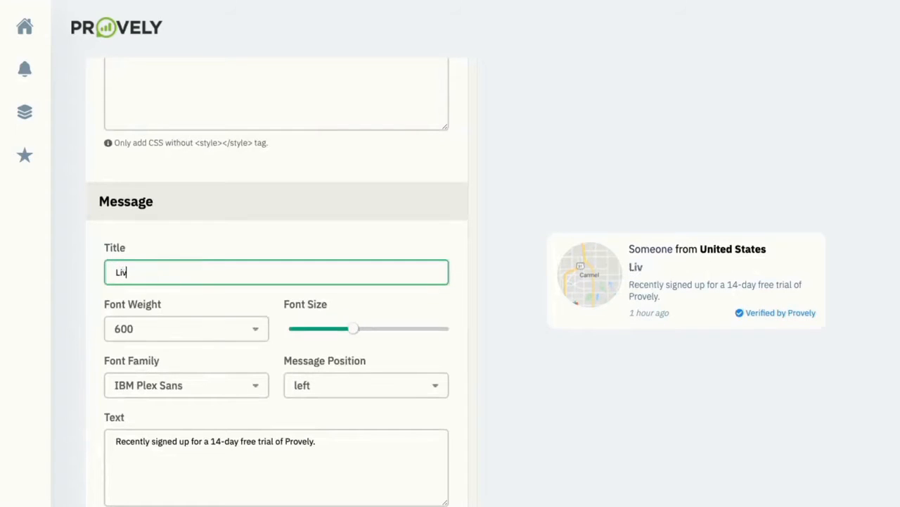
pyautogui.write('e webinar coming ')
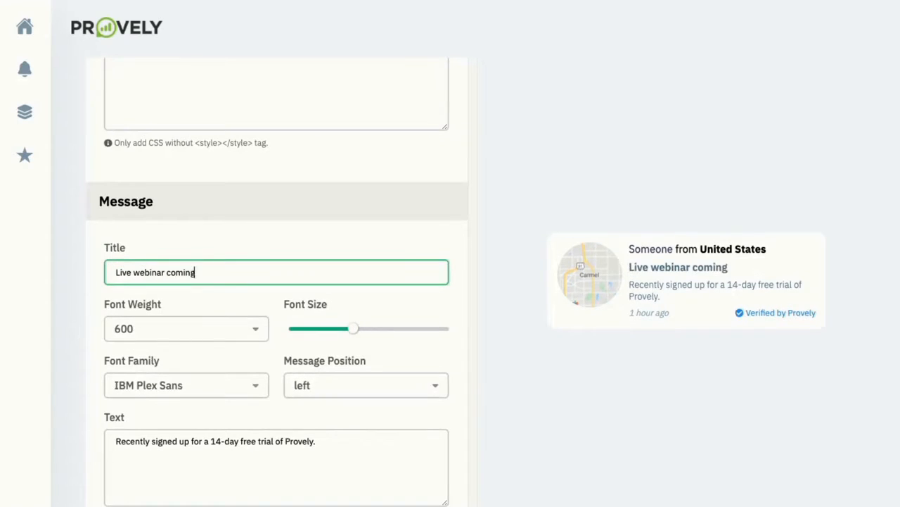
pyautogui.write('this THURSD')
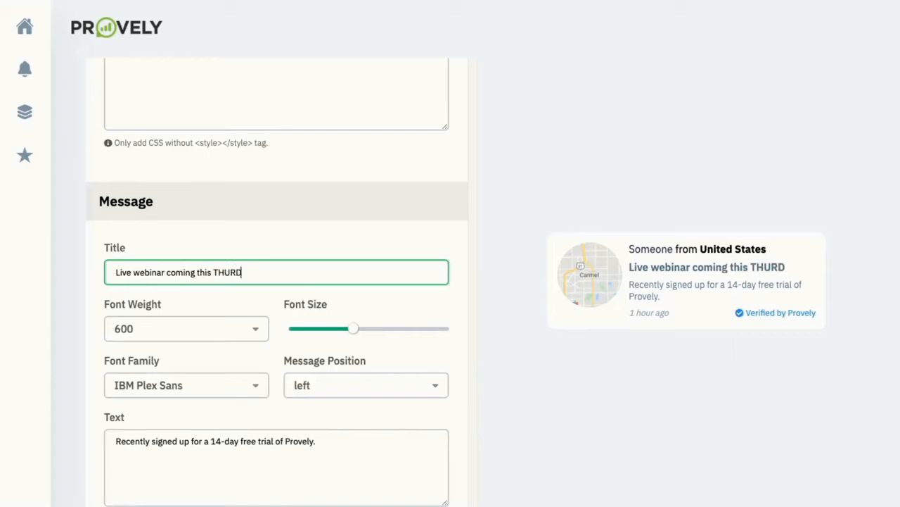
pyautogui.press('BackSpace')
pyautogui.write('SDAY!')
pyautogui.click(174, 329)
pyautogui.click(161, 376)
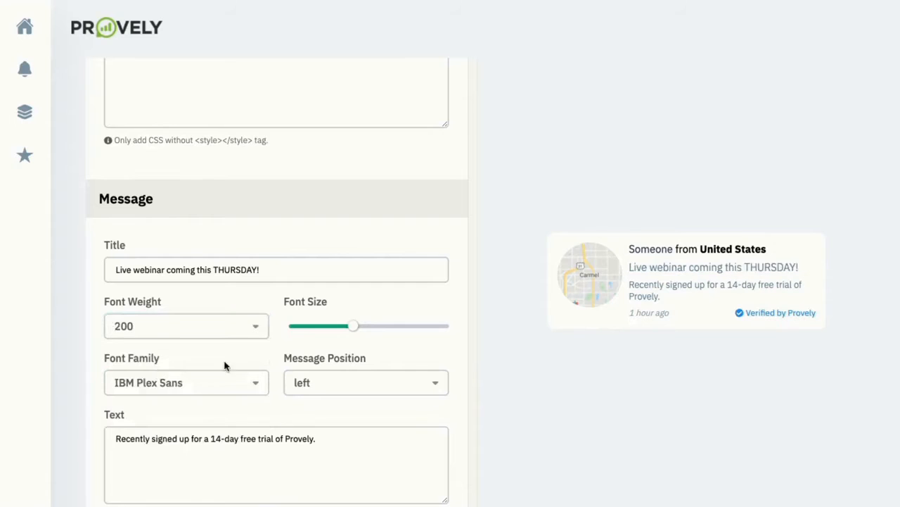
pyautogui.moveTo(348, 326); pyautogui.dragTo(320, 334)
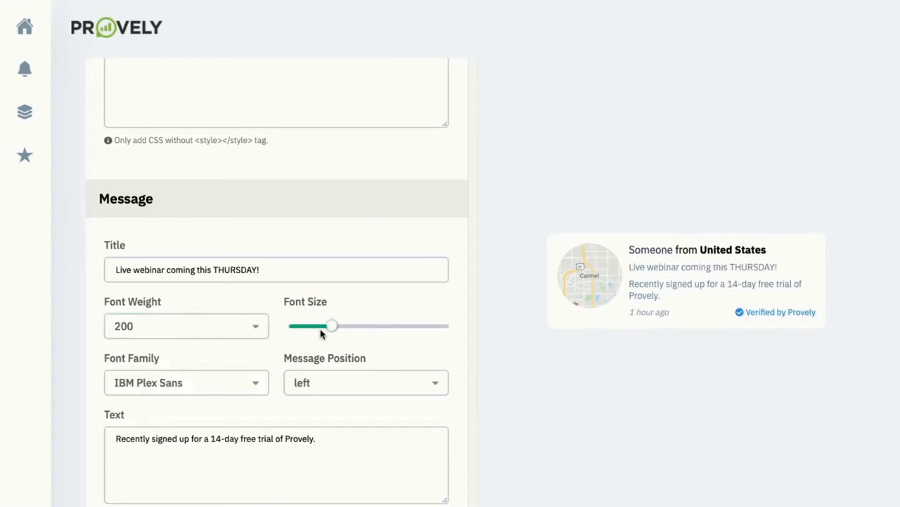
pyautogui.scroll(-1, 192, 406)
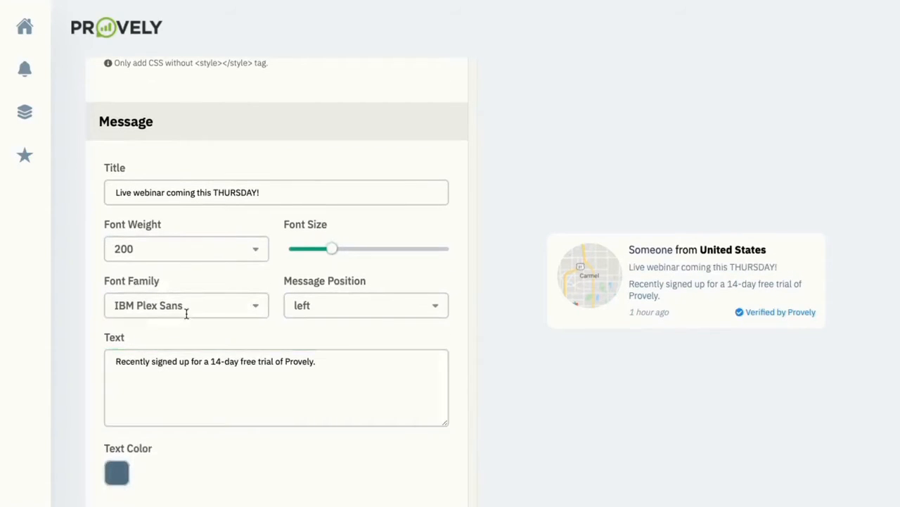
# Change the message wording to 'Recently signed up for the upcoming webinar.'
pyautogui.click(248, 362)
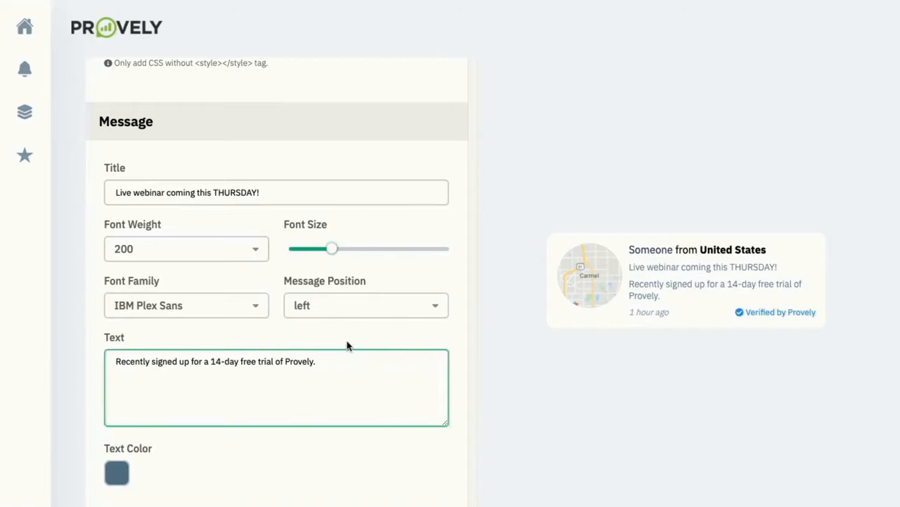
pyautogui.scroll(-1, 187, 360)
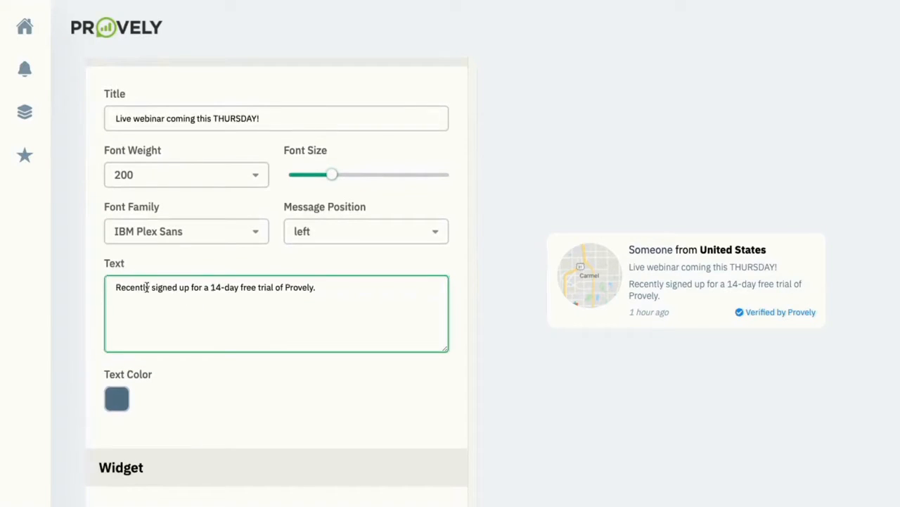
pyautogui.moveTo(317, 289); pyautogui.dragTo(192, 289)
pyautogui.write('for the cu')
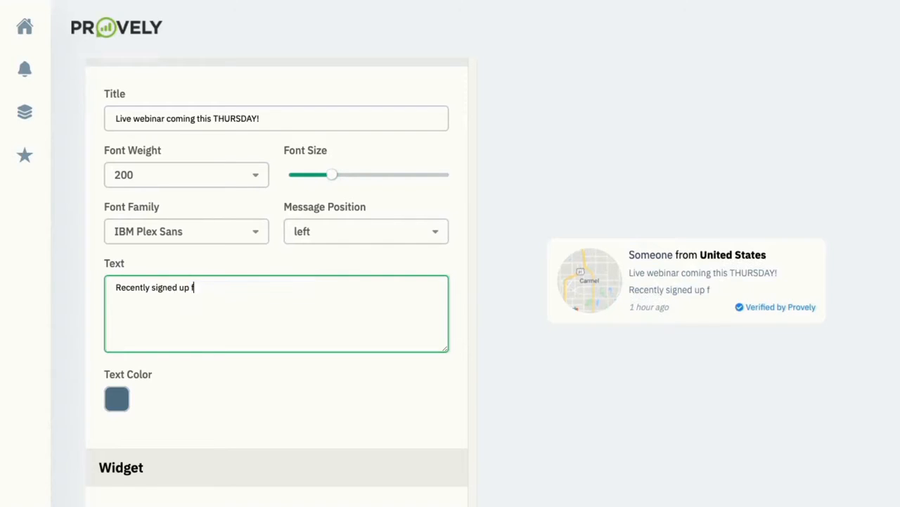
pyautogui.press('BackSpace')
pyautogui.press('BackSpace')
pyautogui.write('upcoming webinar.')
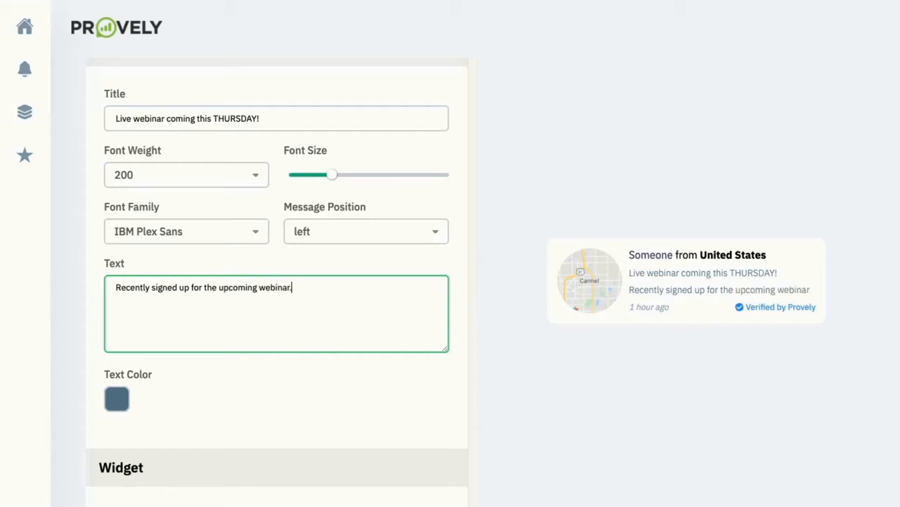
pyautogui.scroll(-1, 315, 327)
# Color the message text purple 512DA7
pyautogui.click(117, 306)
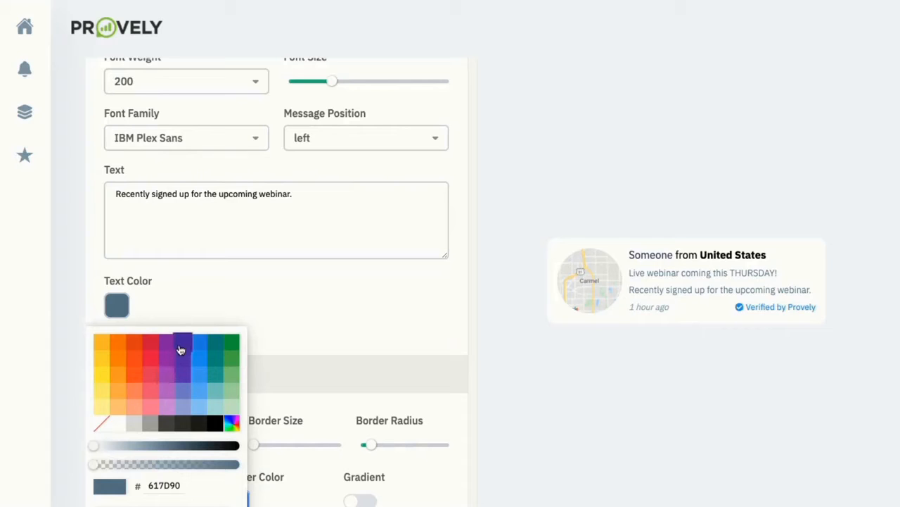
pyautogui.click(184, 345)
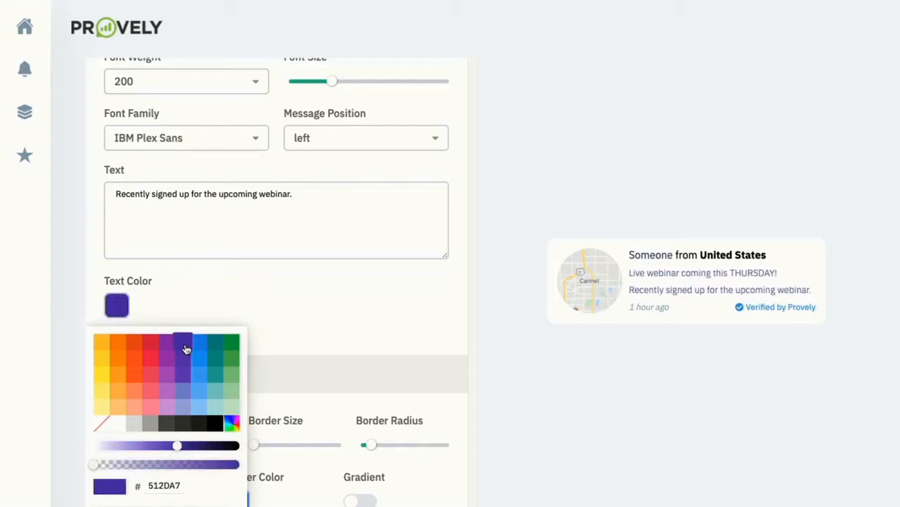
pyautogui.click(235, 297)
pyautogui.scroll(-2, 235, 299)
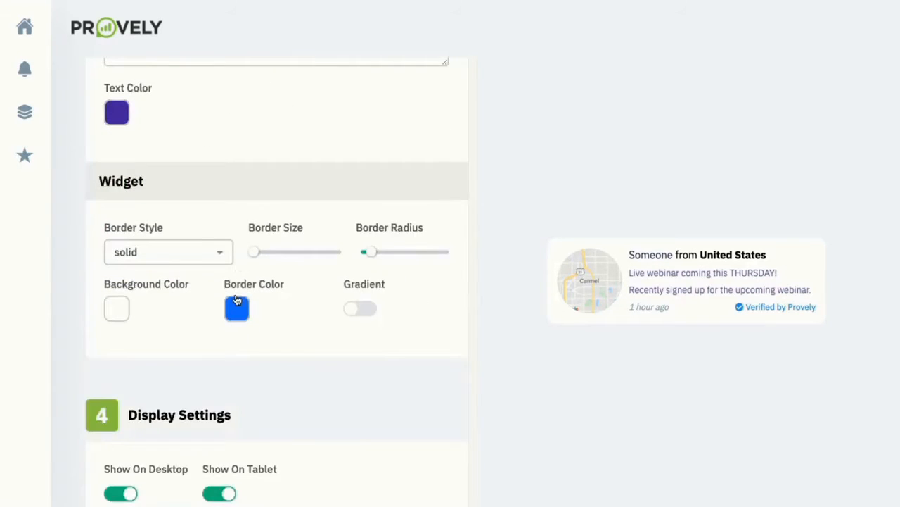
# Give the widget a thin solid orange EEA016 border with corner radius near zero
pyautogui.click(198, 262)
pyautogui.click(257, 255)
pyautogui.moveTo(255, 252); pyautogui.dragTo(271, 254)
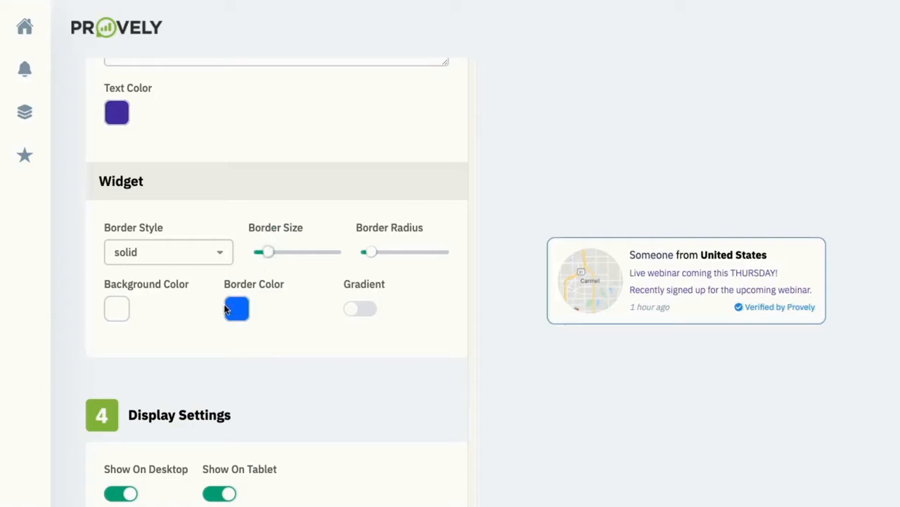
pyautogui.click(237, 311)
pyautogui.click(218, 506)
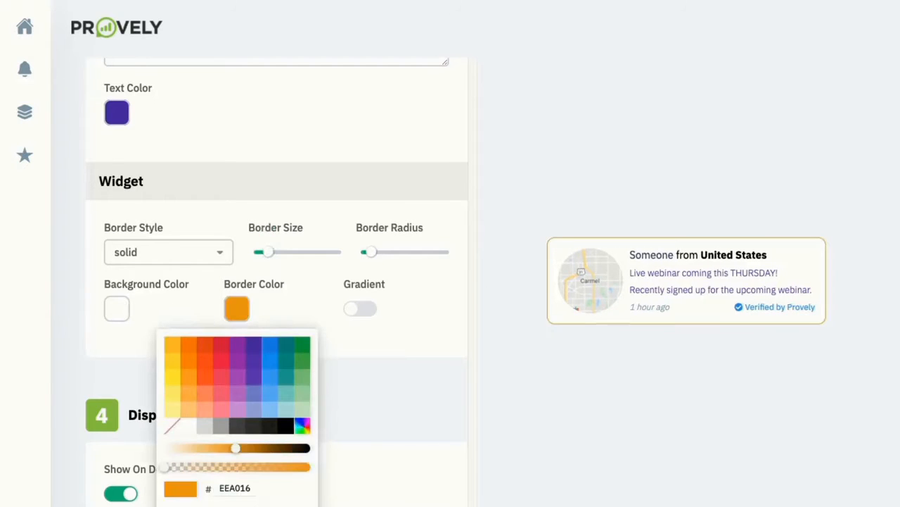
pyautogui.click(306, 297)
pyautogui.moveTo(372, 252)
pyautogui.mouseDown()
pyautogui.moveTo(418, 253)
pyautogui.moveTo(366, 253)
pyautogui.mouseUp()
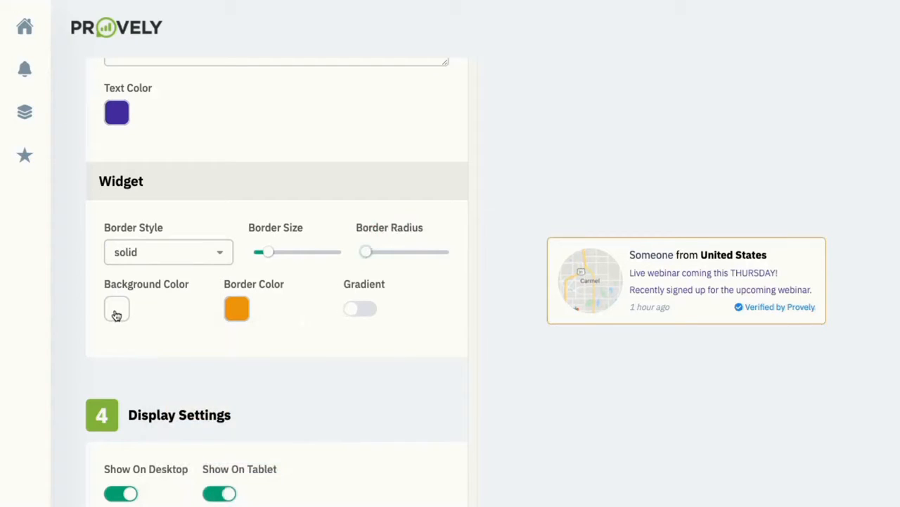
pyautogui.scroll(-1, 164, 323)
pyautogui.scroll(-1, 163, 323)
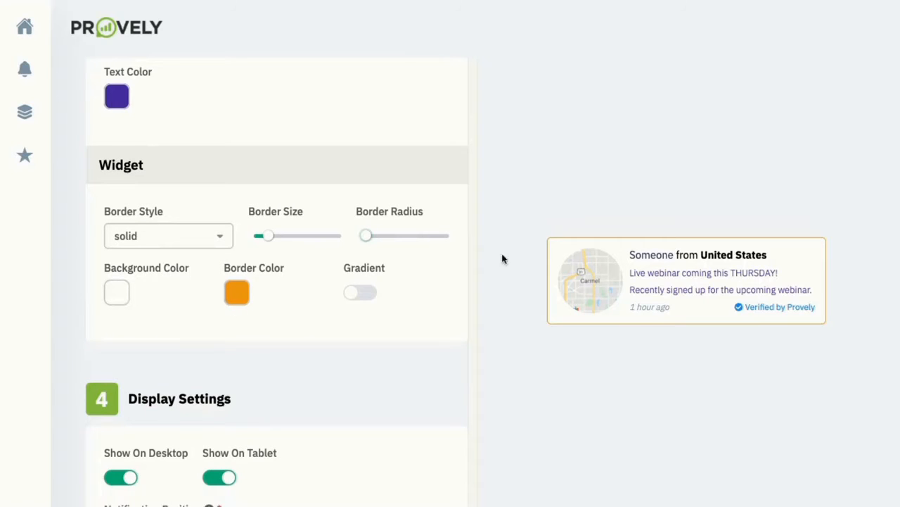
pyautogui.scroll(-5, 361, 286)
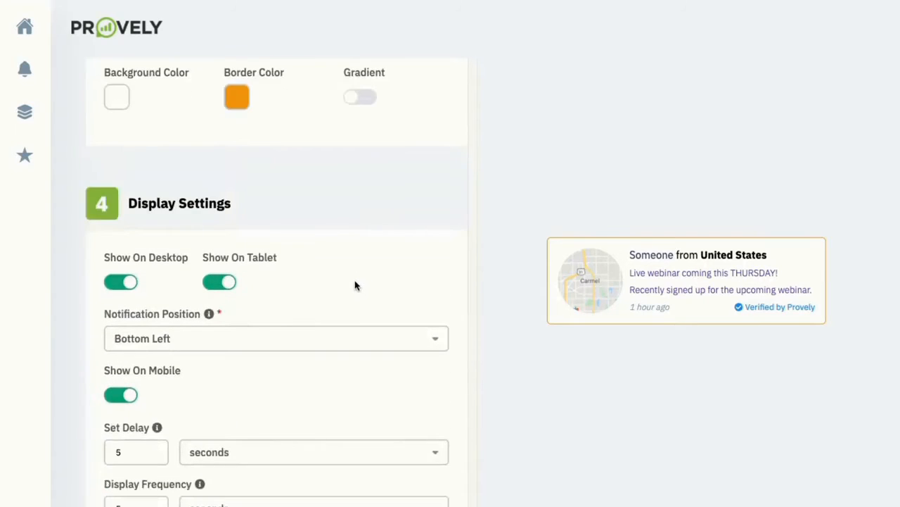
pyautogui.scroll(-1, 338, 289)
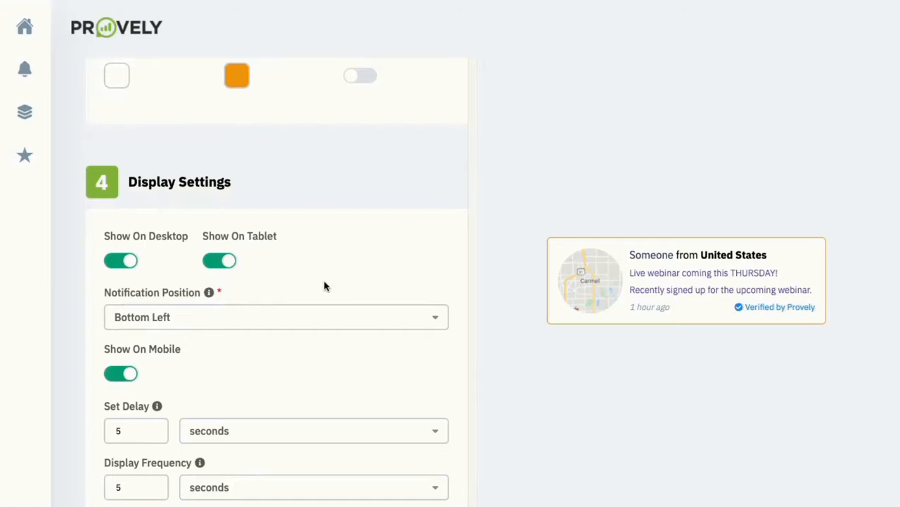
pyautogui.scroll(-2, 169, 266)
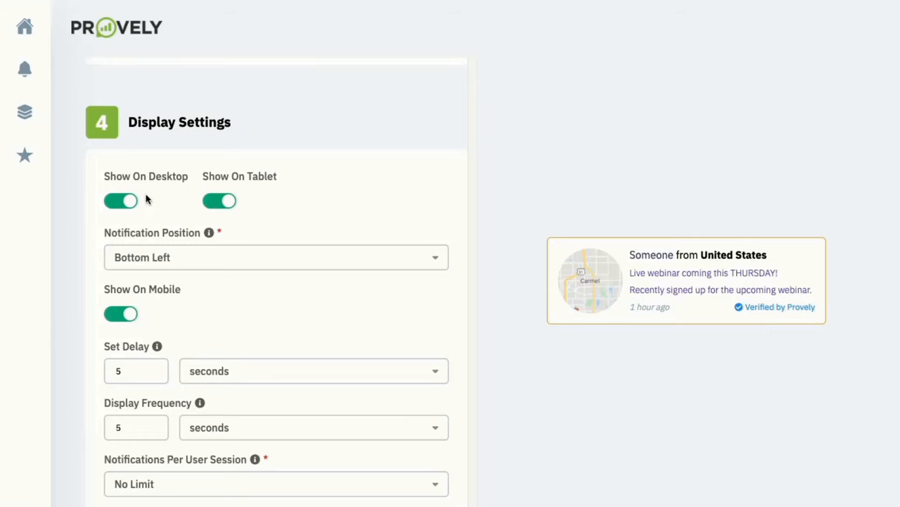
pyautogui.click(209, 259)
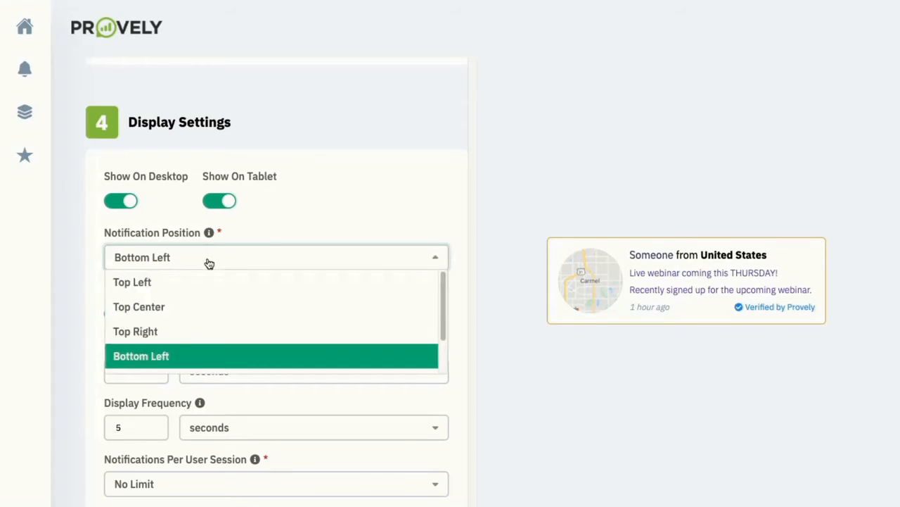
pyautogui.click(313, 220)
pyautogui.scroll(-3, 291, 267)
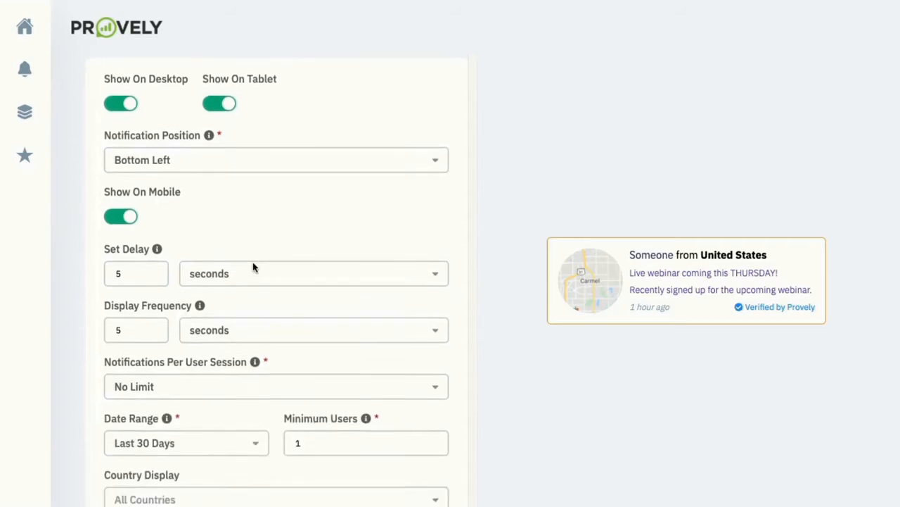
pyautogui.click(155, 204)
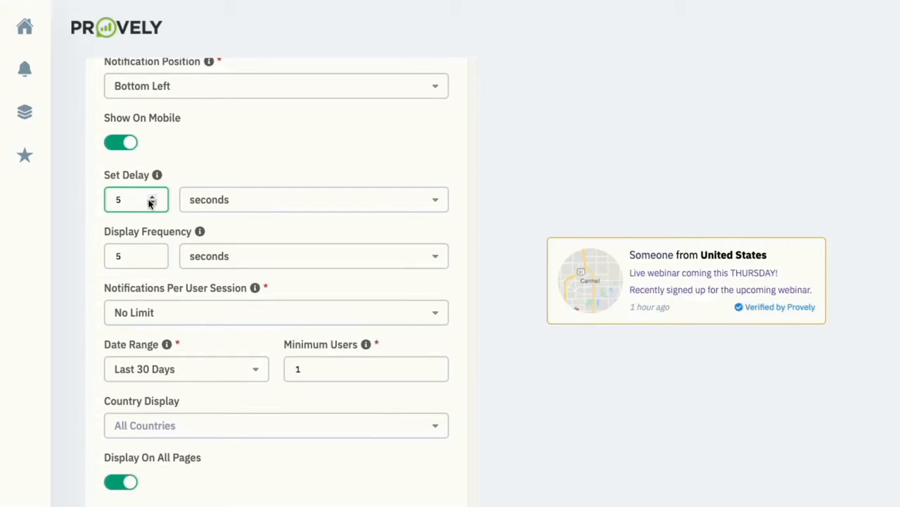
pyautogui.scroll(-1, 148, 204)
pyautogui.scroll(-2, 148, 205)
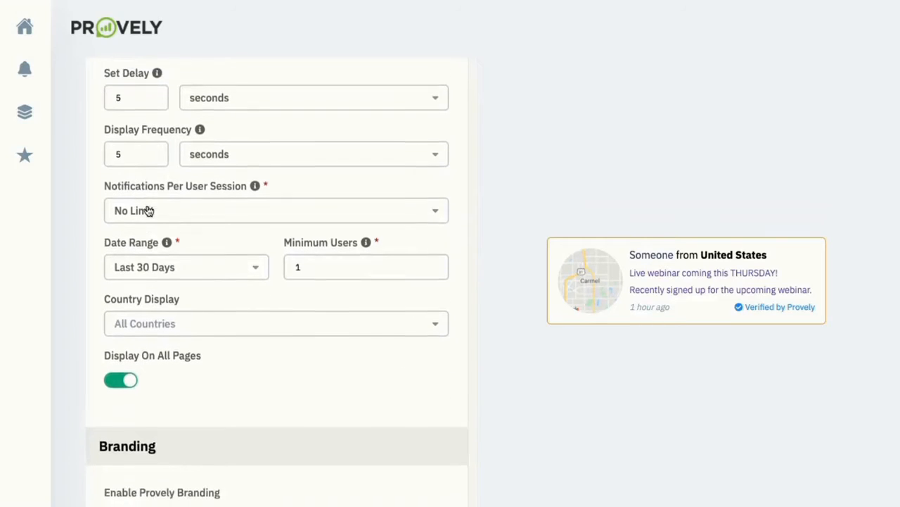
pyautogui.scroll(1, 162, 180)
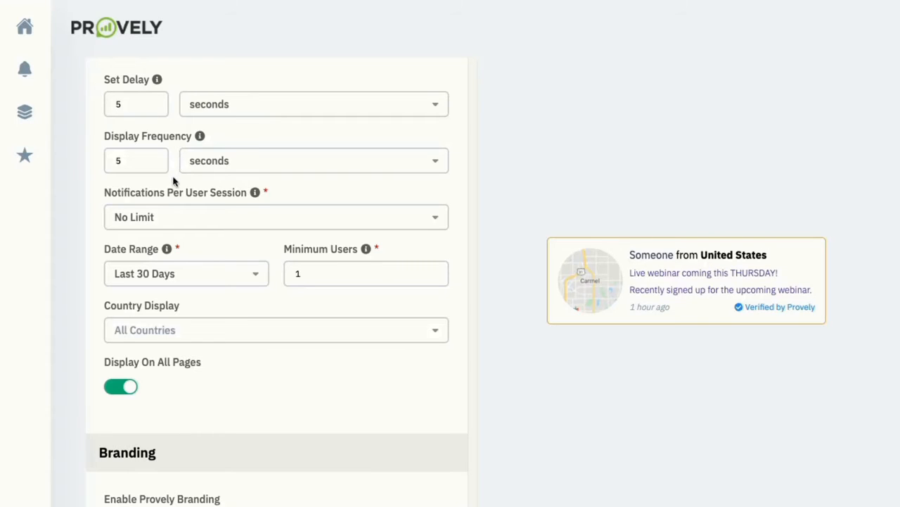
pyautogui.scroll(-1, 174, 184)
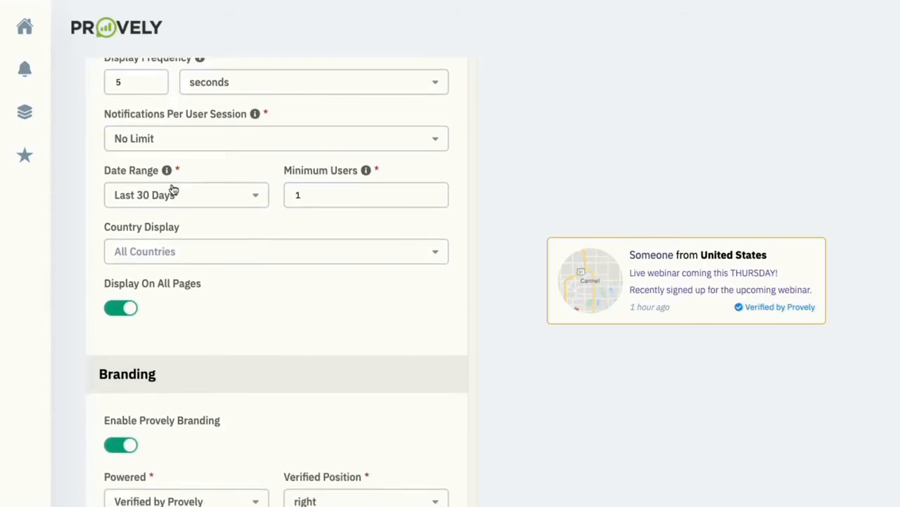
pyautogui.click(212, 137)
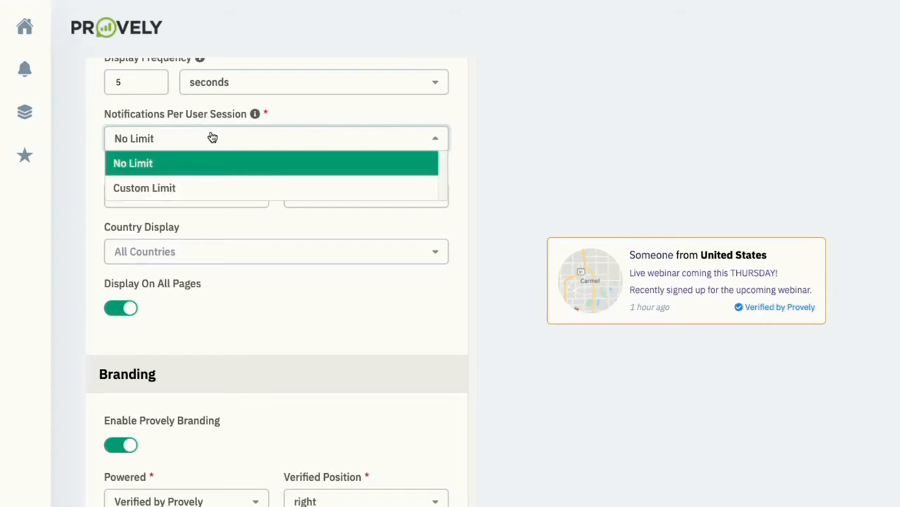
pyautogui.click(285, 118)
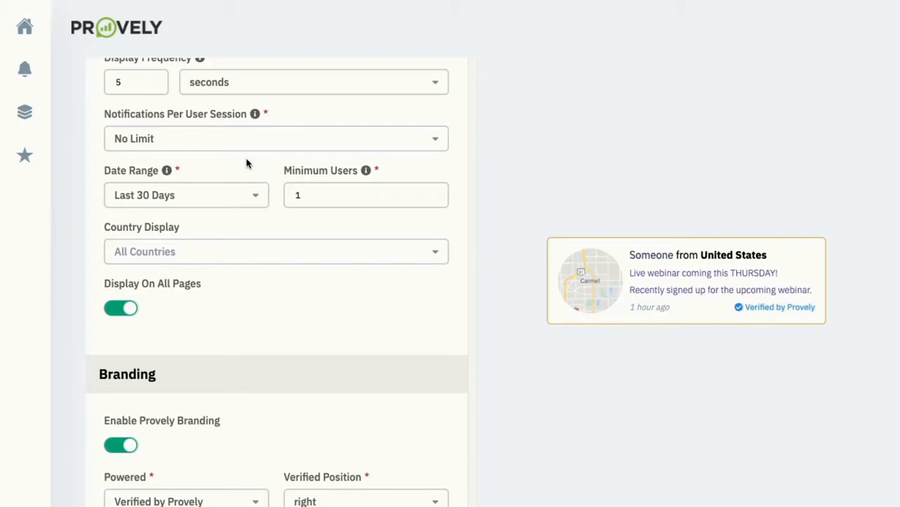
pyautogui.scroll(-1, 223, 195)
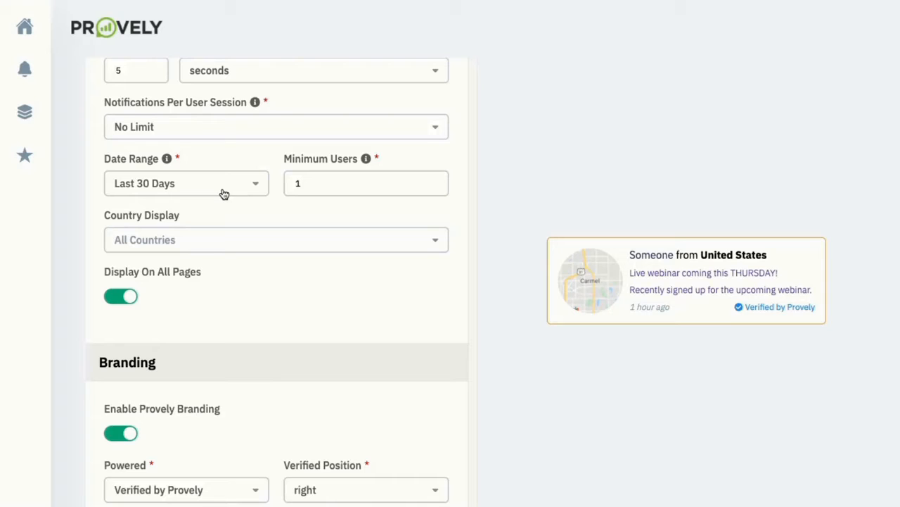
pyautogui.click(224, 194)
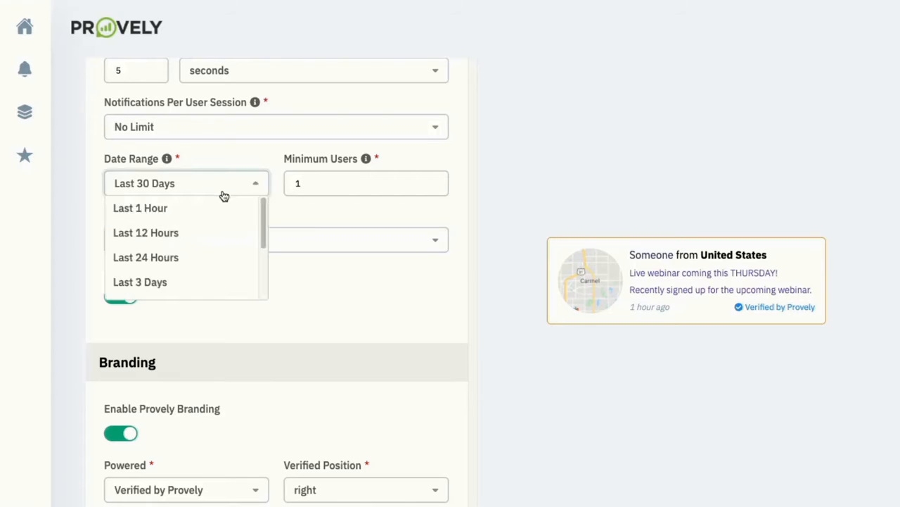
pyautogui.click(239, 155)
pyautogui.click(307, 181)
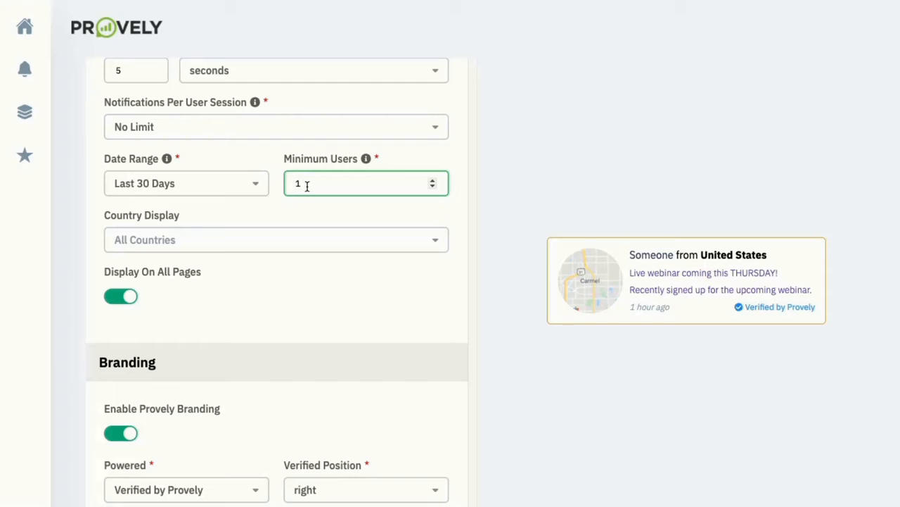
pyautogui.scroll(-1, 254, 218)
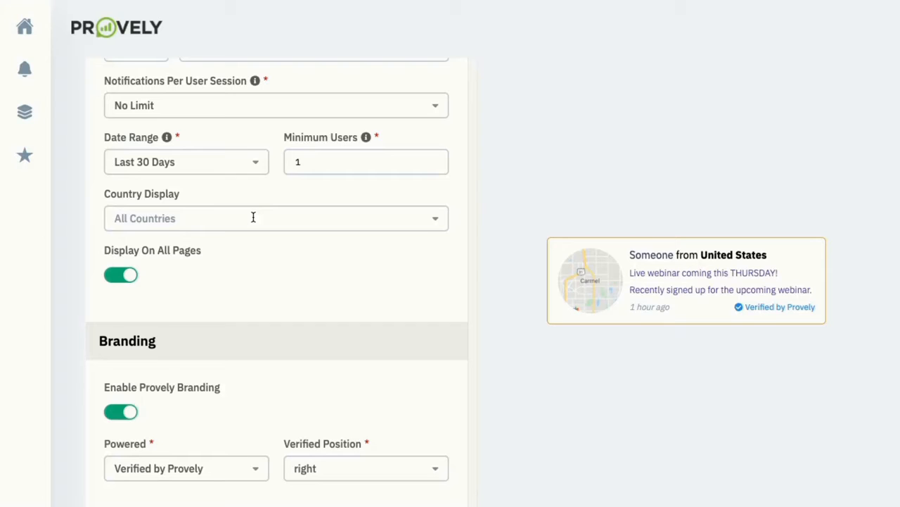
pyautogui.scroll(-1, 217, 251)
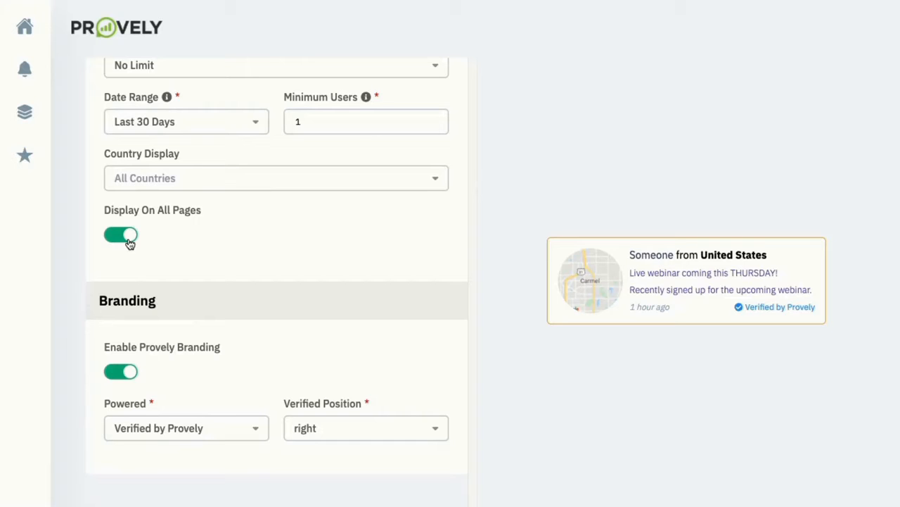
pyautogui.scroll(-4, 130, 243)
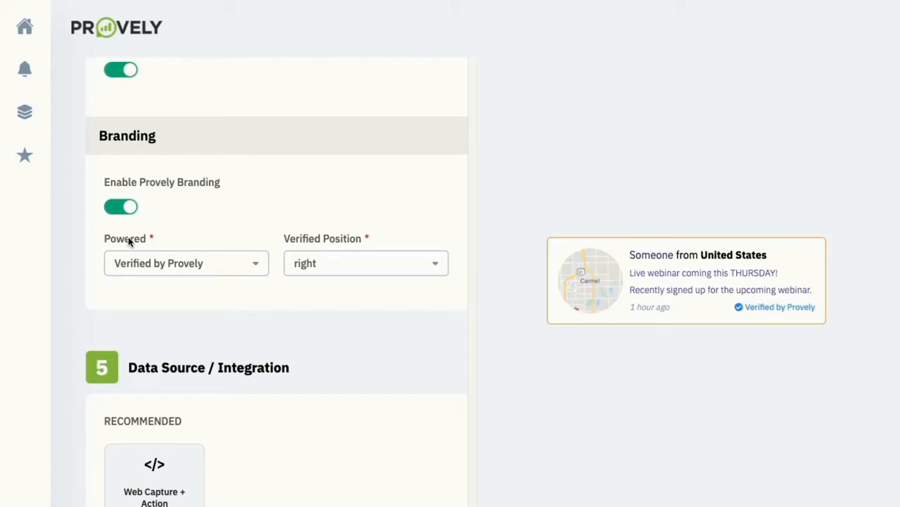
# Keep the Verified by Provely label and choose Web Capture + Action as the data source
pyautogui.click(167, 275)
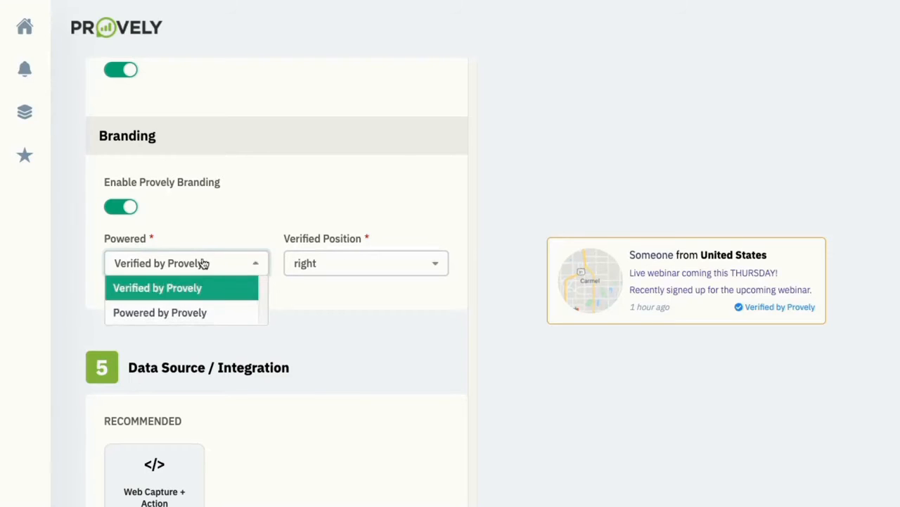
pyautogui.click(211, 232)
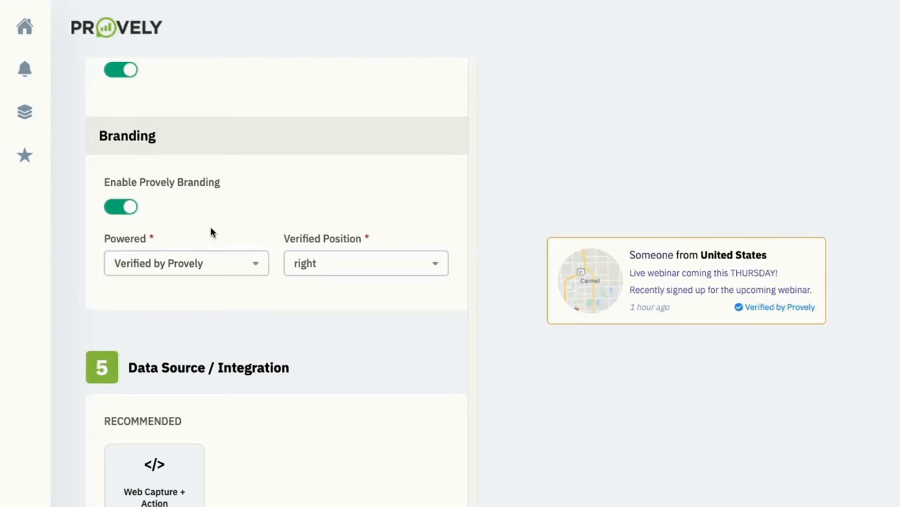
pyautogui.scroll(-3, 211, 232)
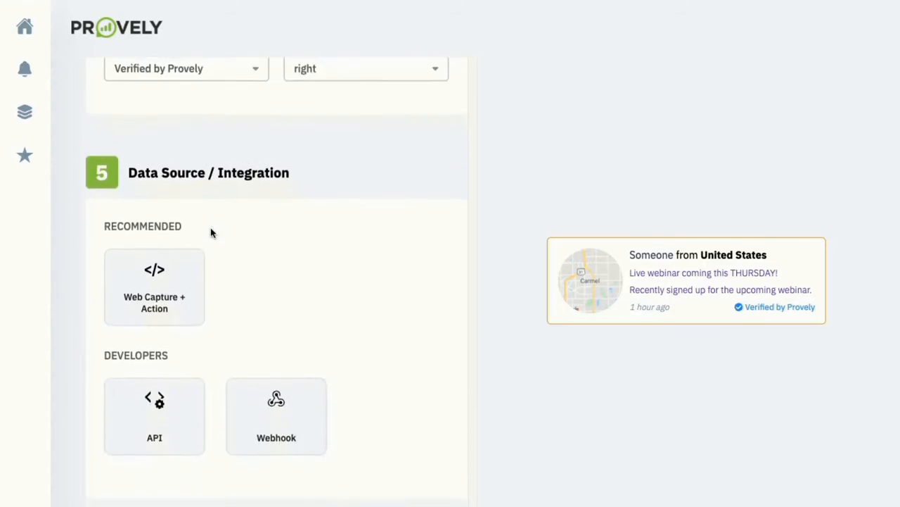
pyautogui.click(193, 260)
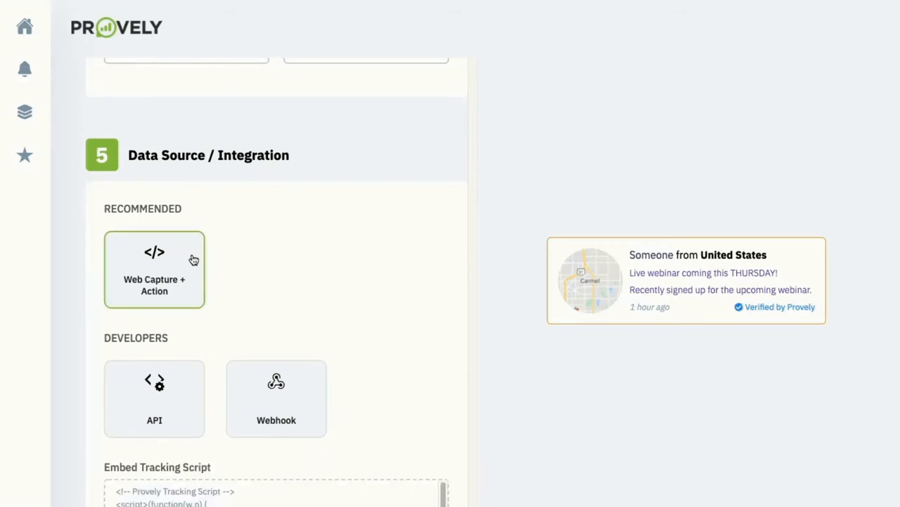
pyautogui.scroll(-2, 193, 260)
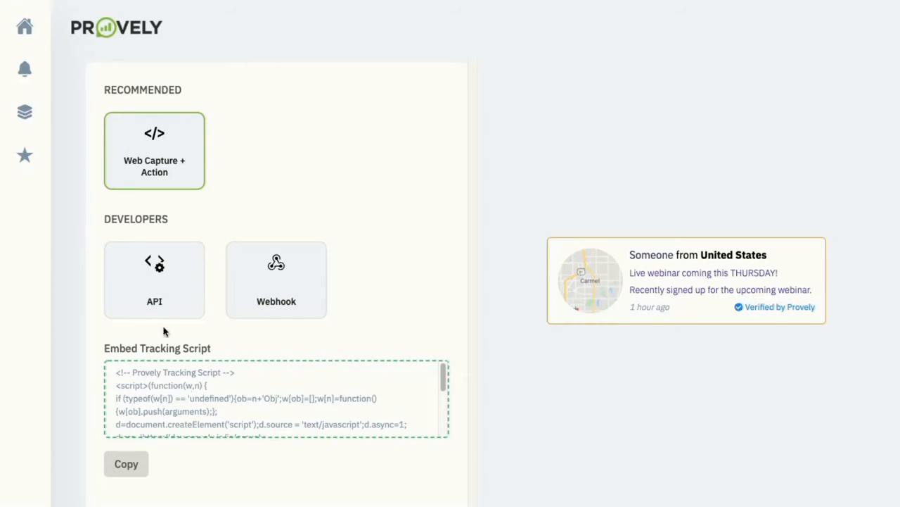
# Try the API integration, then choose Webhook, leaving its data source unselected
pyautogui.click(154, 301)
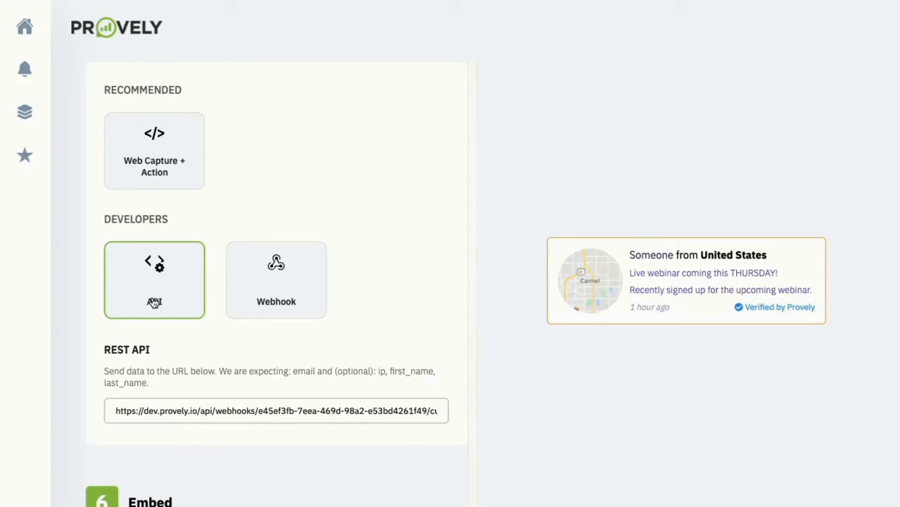
pyautogui.click(280, 280)
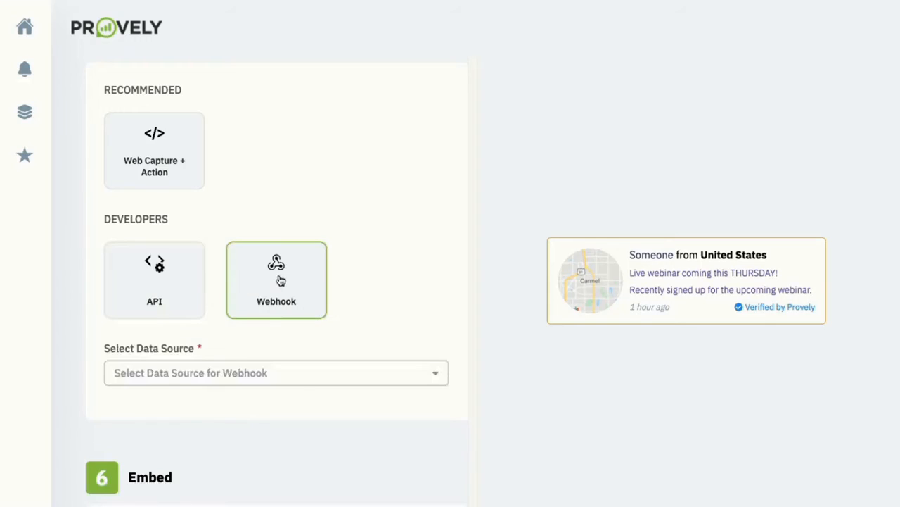
pyautogui.click(253, 375)
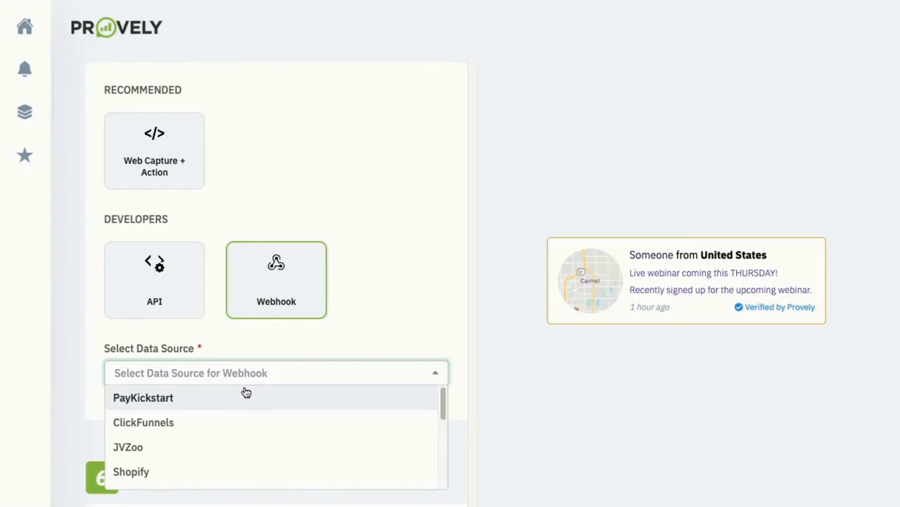
pyautogui.click(286, 331)
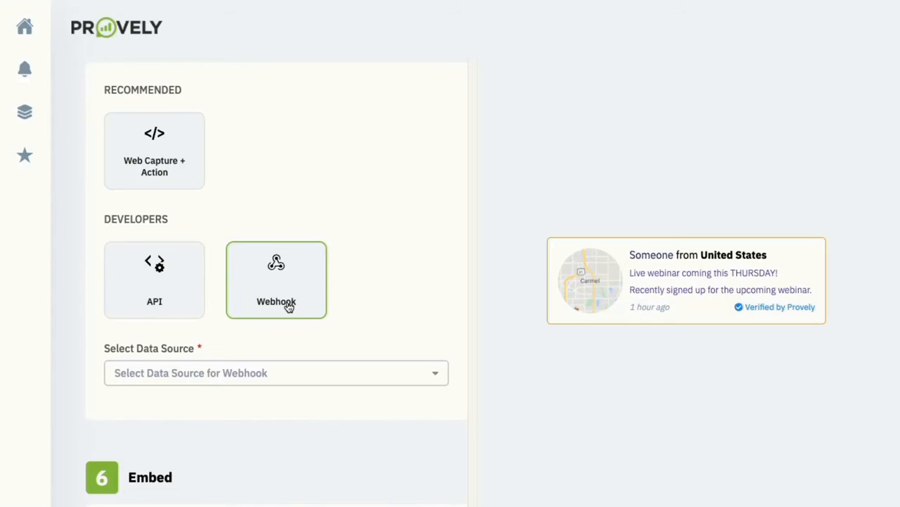
pyautogui.scroll(-3, 289, 306)
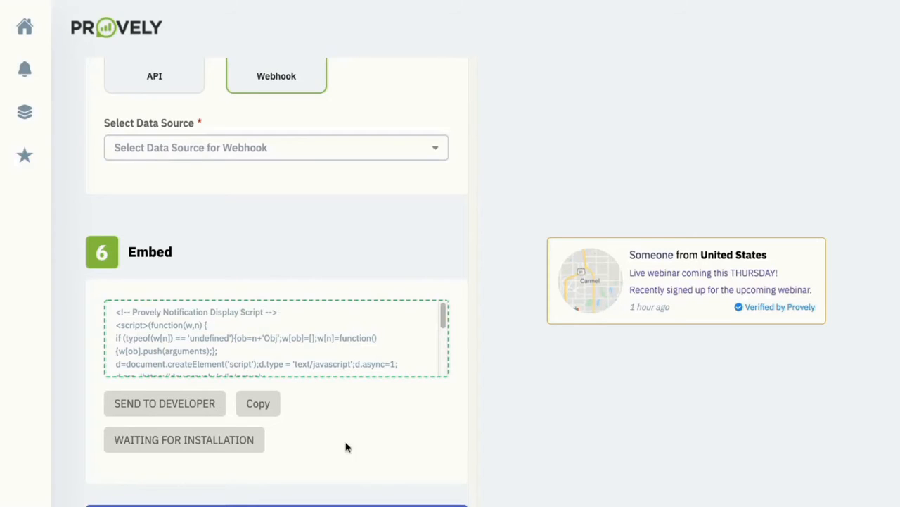
# After the failed save, reselect Web Capture + Action as the integration and save the notification
pyautogui.click(344, 505)
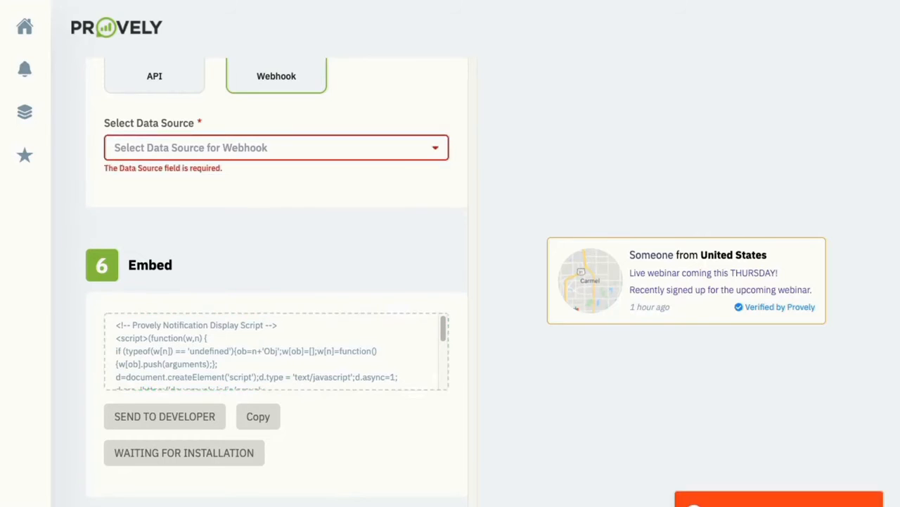
pyautogui.scroll(2, 239, 147)
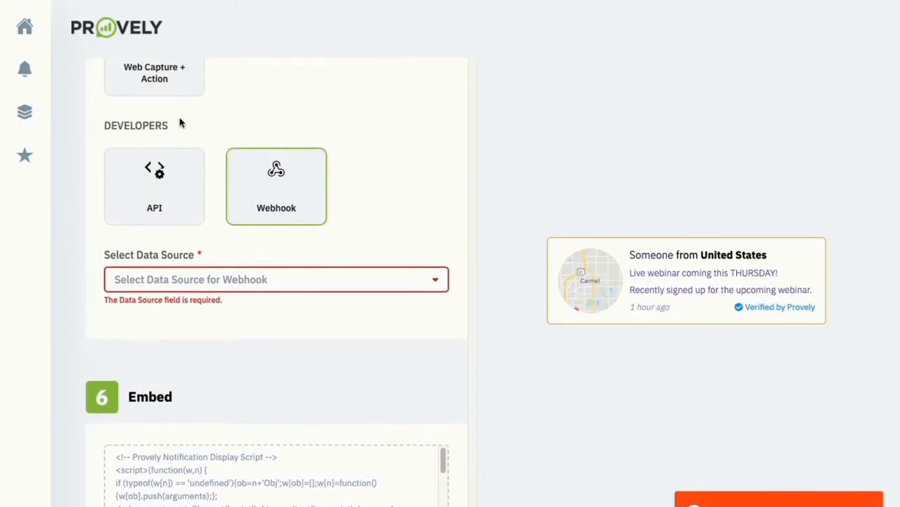
pyautogui.click(178, 92)
pyautogui.scroll(-4, 175, 143)
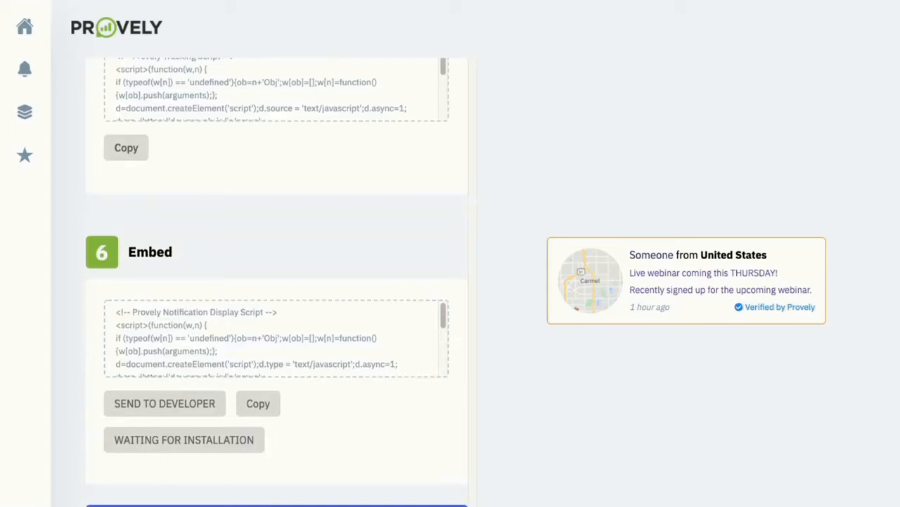
pyautogui.click(276, 505)
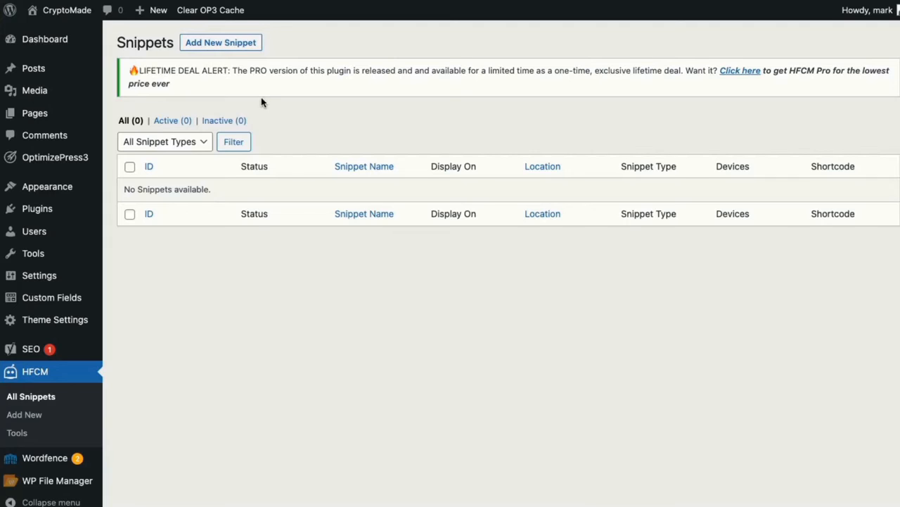
# Add a new snippet named 'Webinar Reg Provely' with Snippet Type Javascript
pyautogui.click(240, 46)
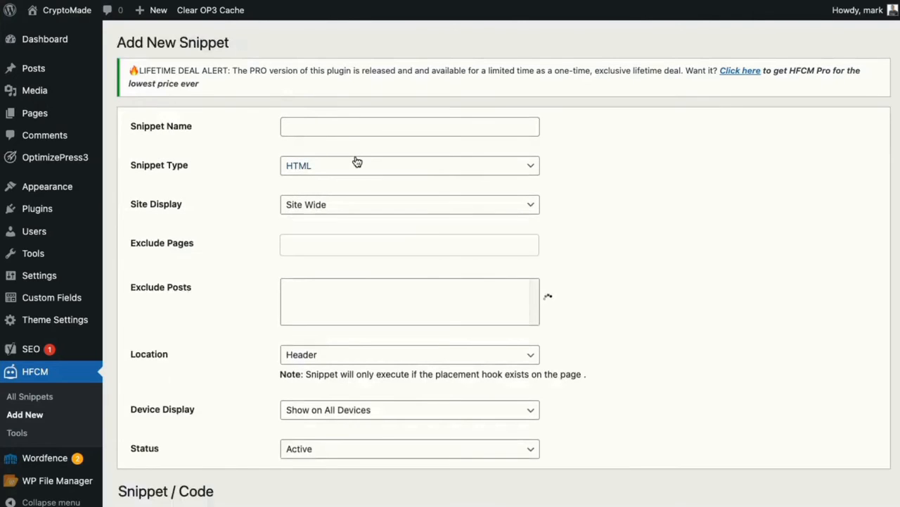
pyautogui.click(328, 127)
pyautogui.write('Webinar Reg')
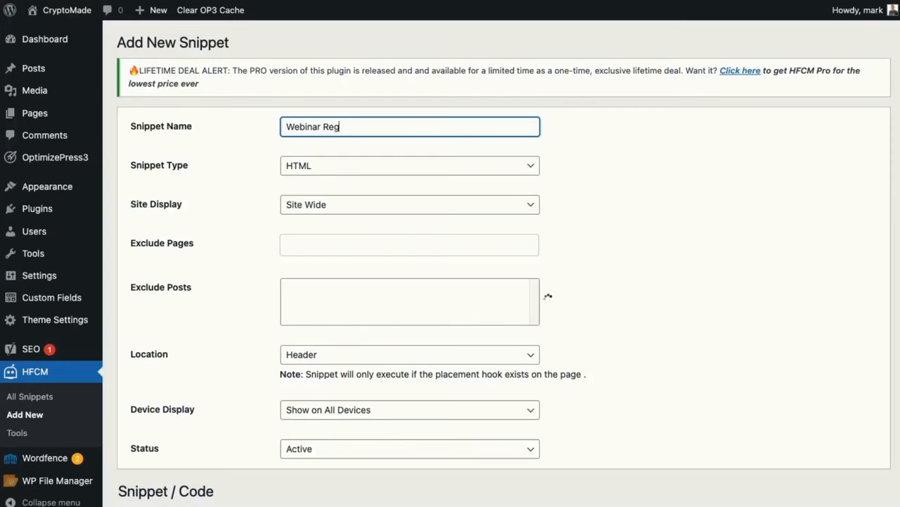
pyautogui.write(' Provely')
pyautogui.click(387, 166)
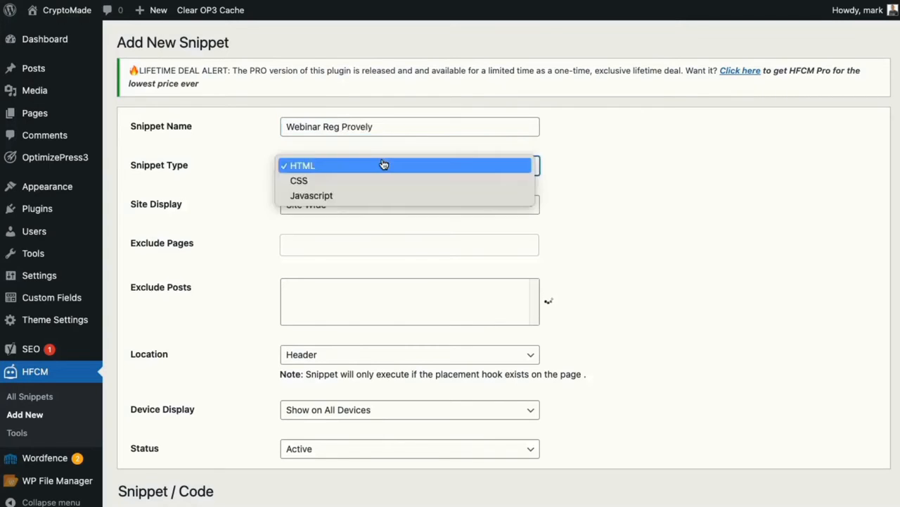
pyautogui.click(370, 195)
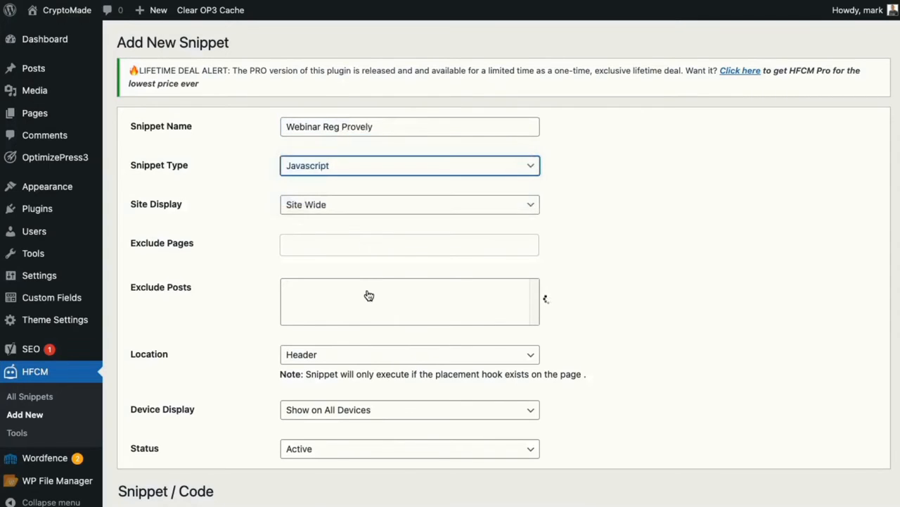
# Limit the snippet's Site Display to Specific Pages, adding Home to the Page List
pyautogui.click(326, 211)
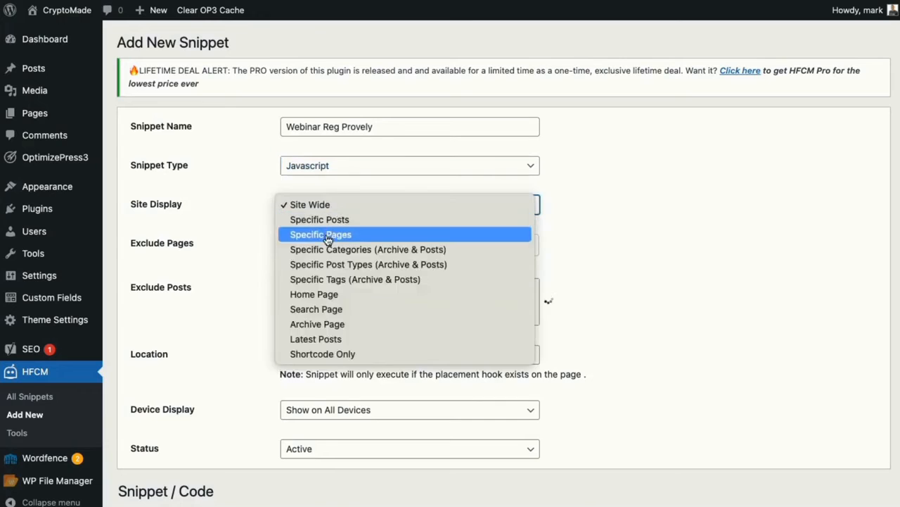
pyautogui.click(325, 234)
pyautogui.click(328, 242)
pyautogui.click(333, 270)
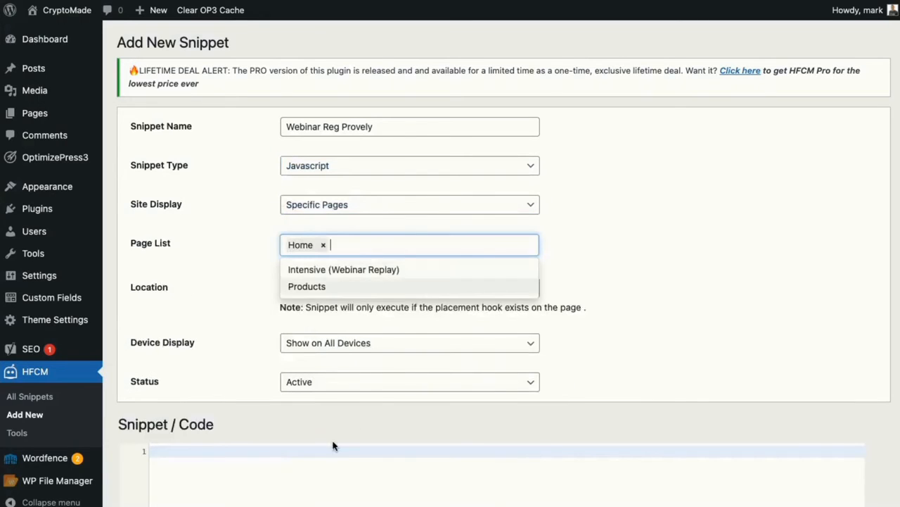
pyautogui.click(332, 492)
# Paste the tracking script and the copied Embed display script below it, with Location set to Before Content
pyautogui.write("<!-- Provely Tracking Script --> <script>(function(w,n) { if (typeof(w[n]) == 'undefined'){ob=n+'Obj';w[ob]=[];w[n]=function(){w[ob].push(arguments);}; d=document.createElement('script');d.source = 'text/javascript';d.async=1; d.src='https://dev.provely.io/js/provely-widget.js';x=document.getElementsByTagName('script')[0];x.parentNode.insertBefore(d,x);} })(window, 'provelys', ''); provelys('config', 'baseUrl', 'https://dev.provely.io'); provelys('track', 'uuid', 'e45ef3fb-7eea-469d-98a2-e53bd4261f49'); </script> <!-- Provely Tracking Script -->")
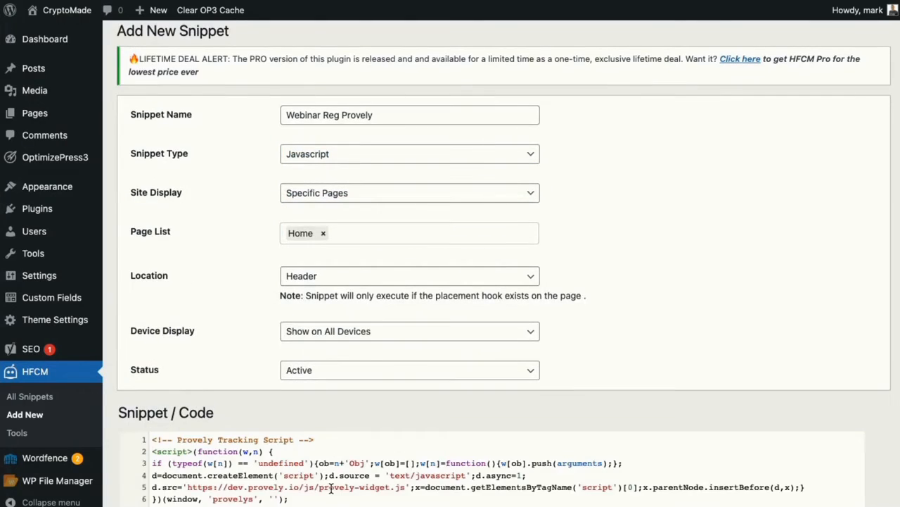
pyautogui.scroll(-2, 332, 492)
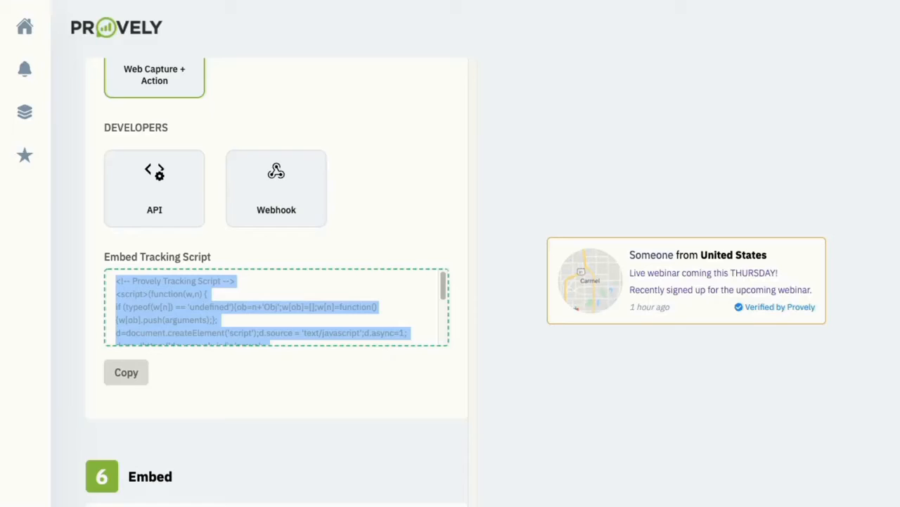
pyautogui.scroll(-3, 328, 197)
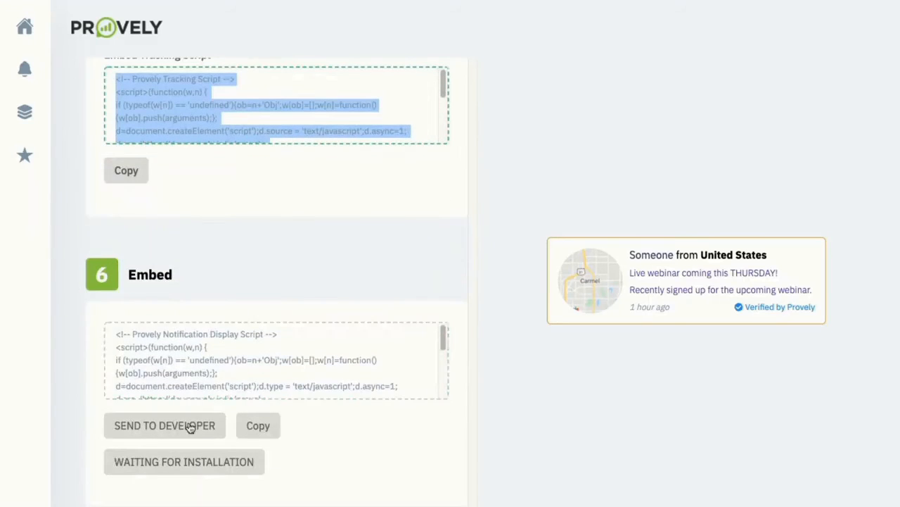
pyautogui.click(258, 425)
pyautogui.click(267, 364)
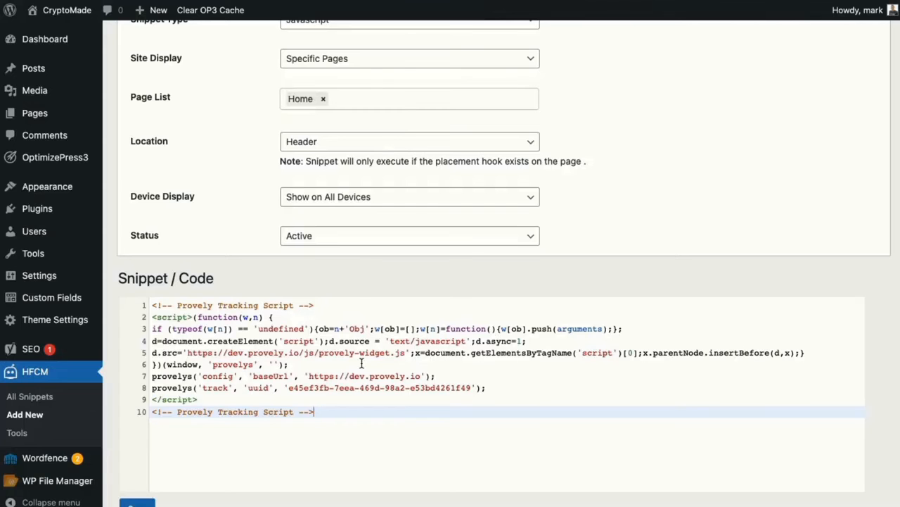
pyautogui.hotkey('ctrl', 'v')
pyautogui.click(299, 143)
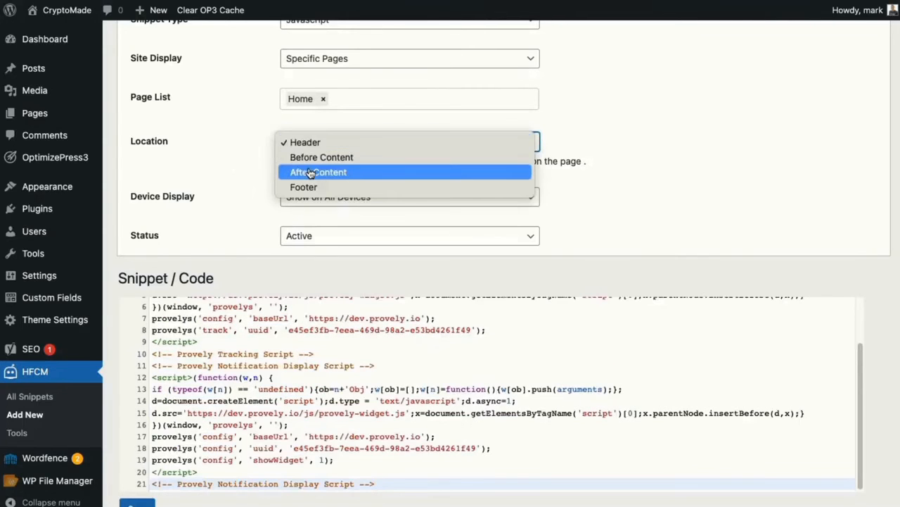
pyautogui.click(313, 159)
# Change the snippet Location to After Content, review both scripts, and save the snippet
pyautogui.click(313, 144)
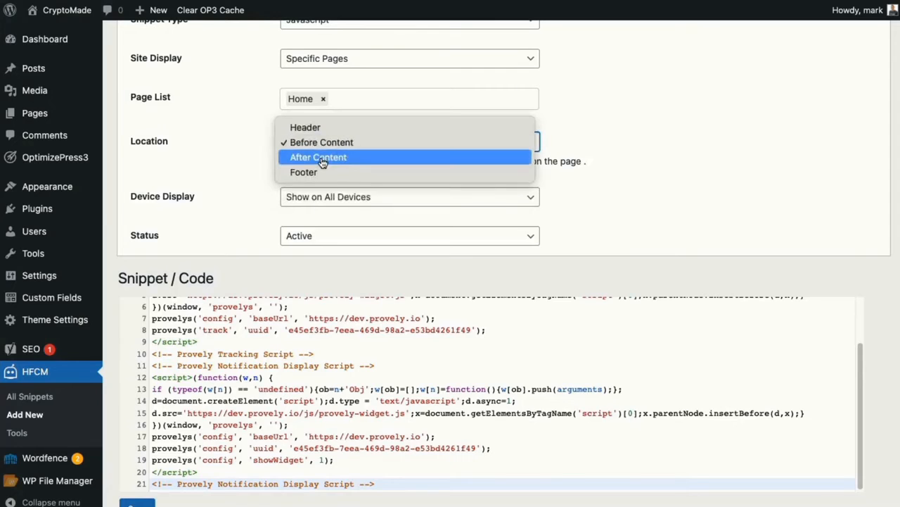
pyautogui.click(320, 159)
pyautogui.scroll(3, 239, 390)
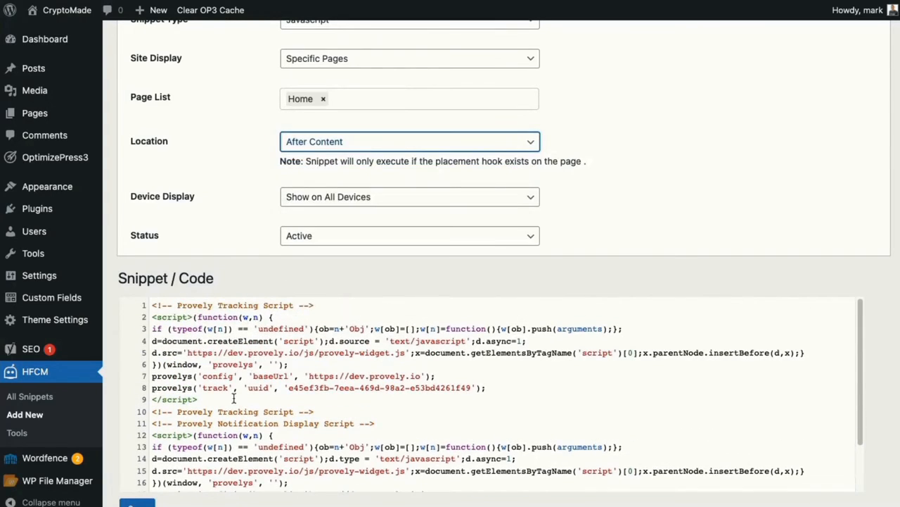
pyautogui.moveTo(152, 305); pyautogui.dragTo(388, 412)
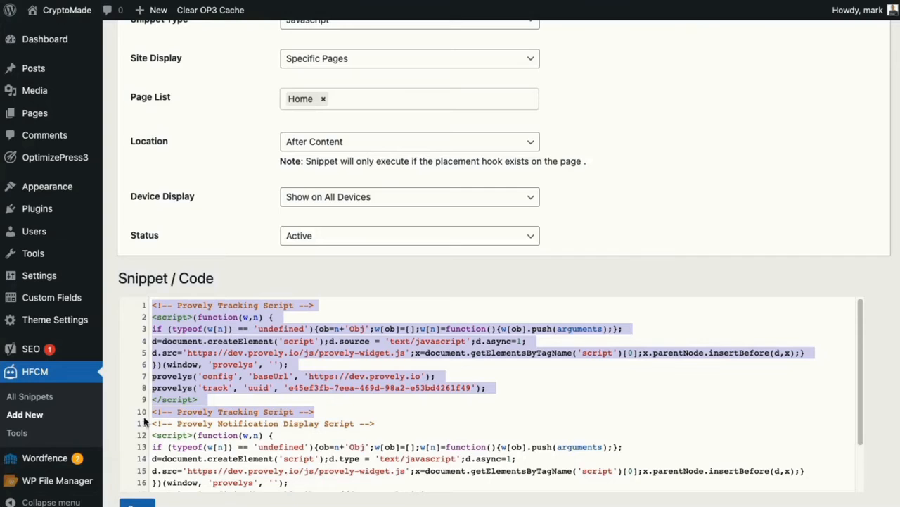
pyautogui.moveTo(148, 423); pyautogui.dragTo(387, 491)
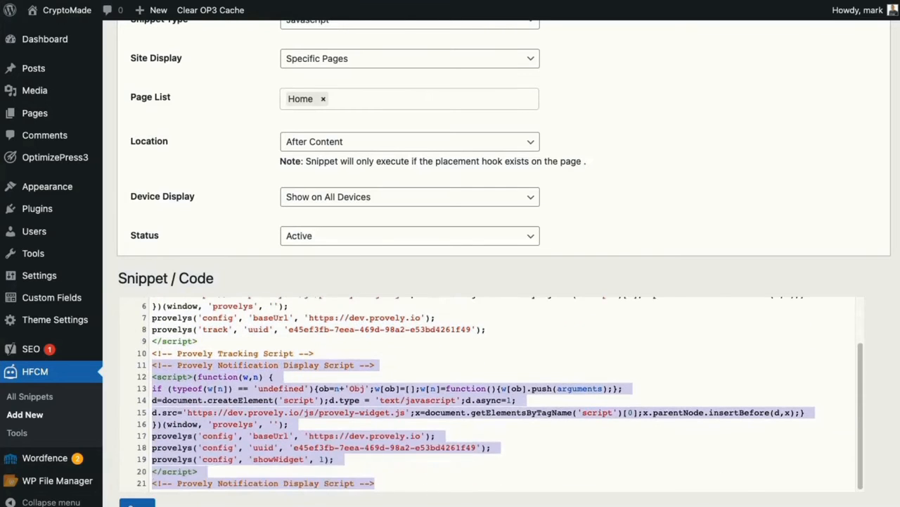
pyautogui.click(137, 503)
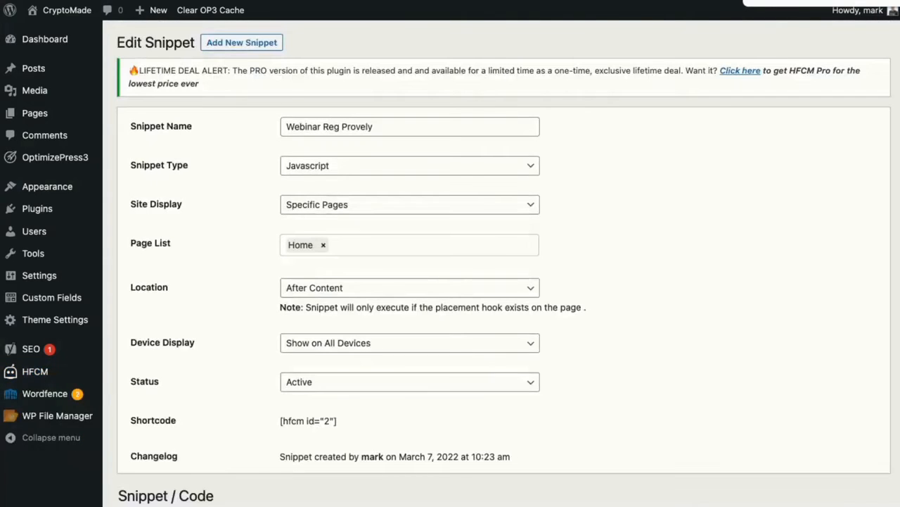
pyautogui.click(754, 1)
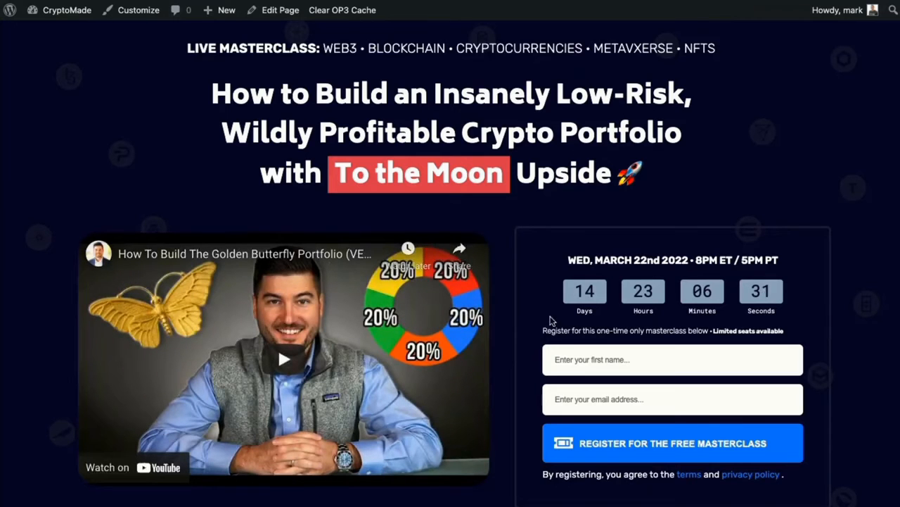
# Submit the masterclass registration form with a test first name and email address
pyautogui.click(583, 360)
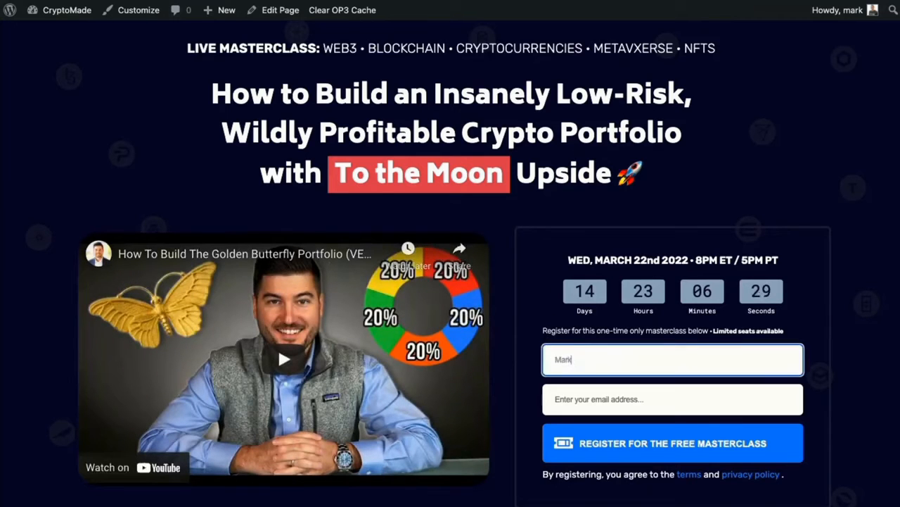
pyautogui.press('Tab')
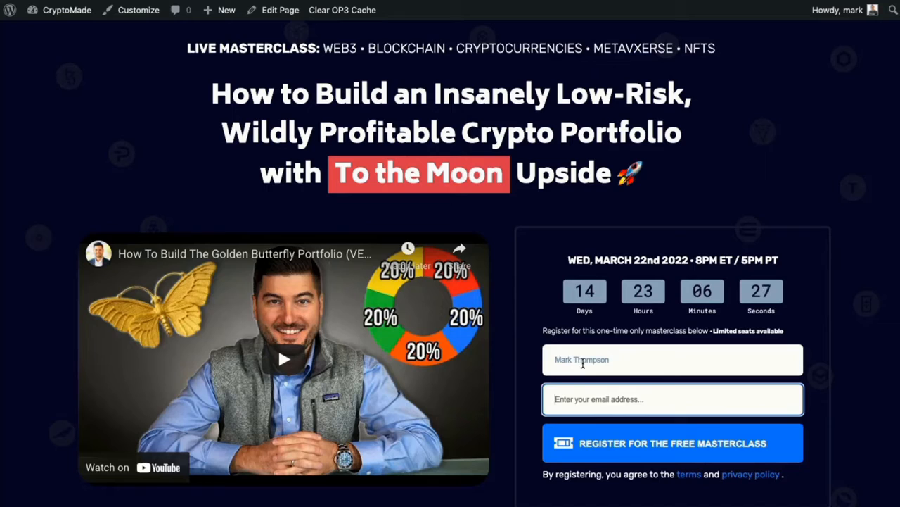
pyautogui.doubleClick(582, 361)
pyautogui.press('BackSpace')
pyautogui.click(595, 406)
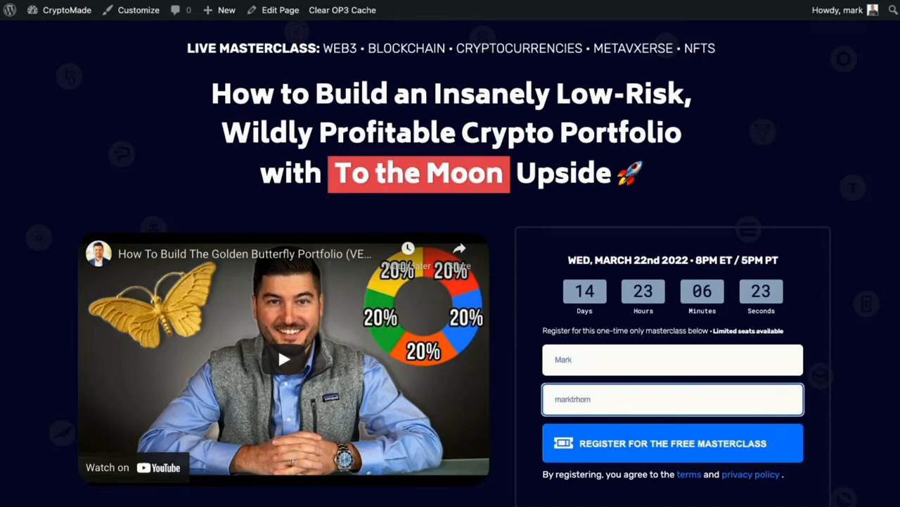
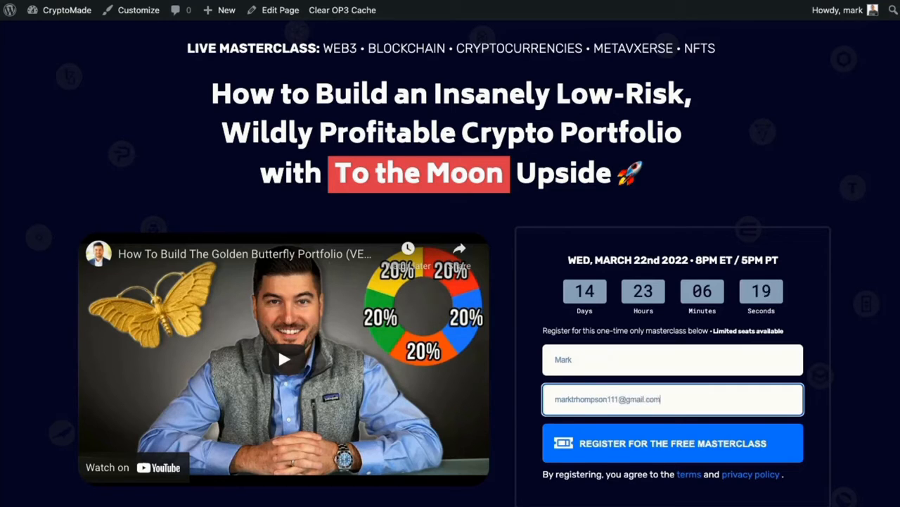
pyautogui.press('Return')
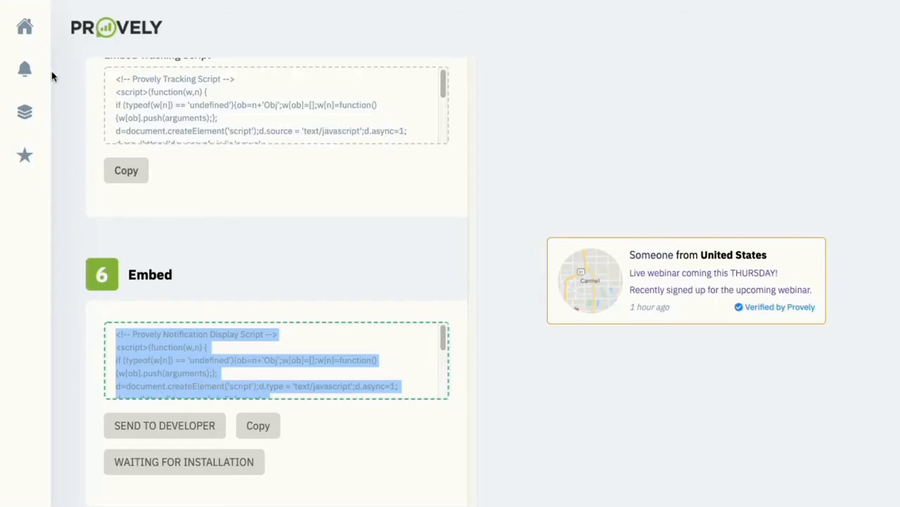
# Open Notifications, then Activity Manager, to view the new Wake Forest, North Carolina signup
pyautogui.click(30, 71)
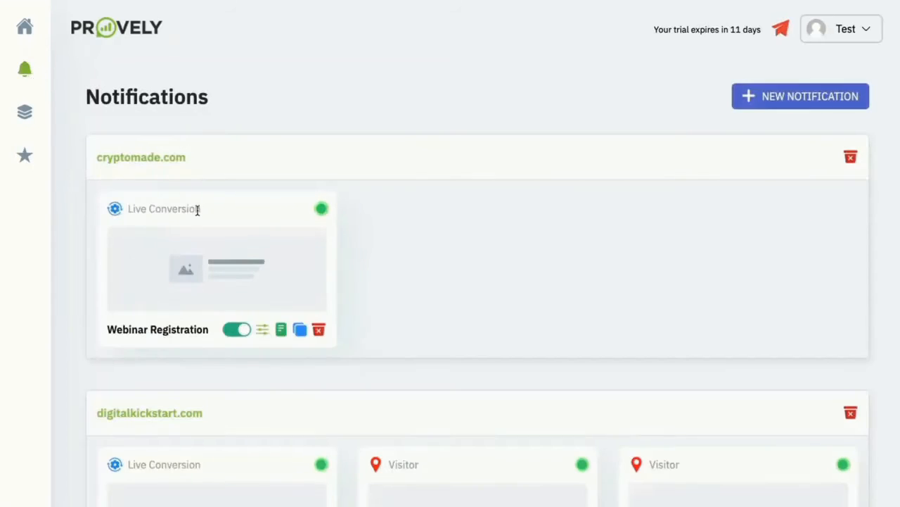
pyautogui.click(281, 330)
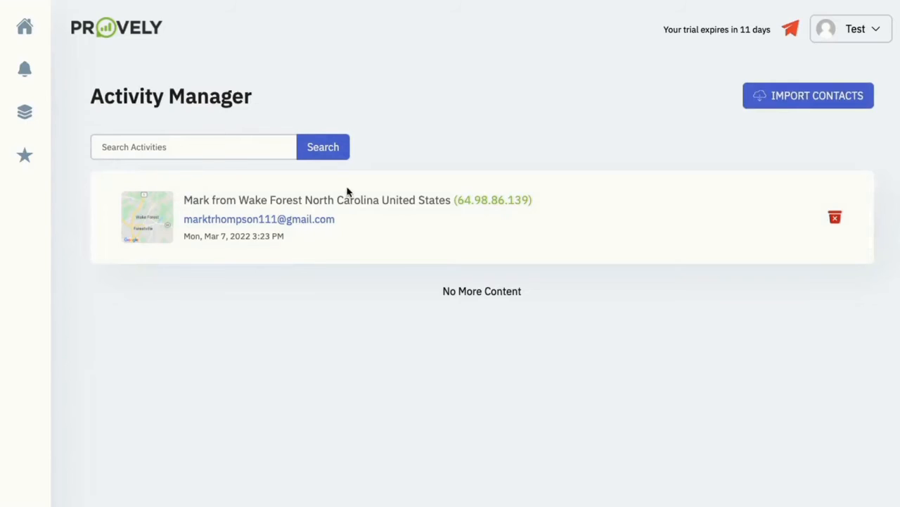
pyautogui.moveTo(254, 205); pyautogui.dragTo(367, 200)
pyautogui.click(365, 200)
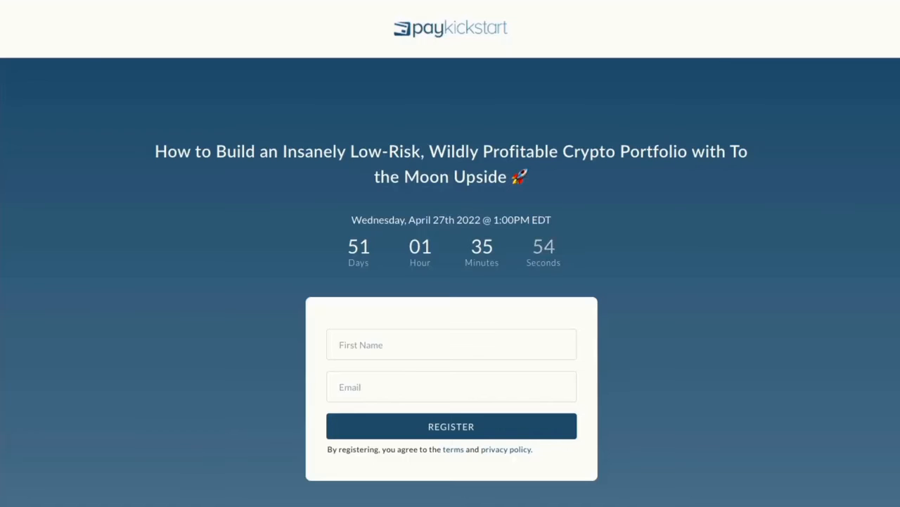
# Reload the crypto masterclass landing page and scroll to watch the Provely signup notification appear
pyautogui.write('crypto')
pyautogui.press('Escape')
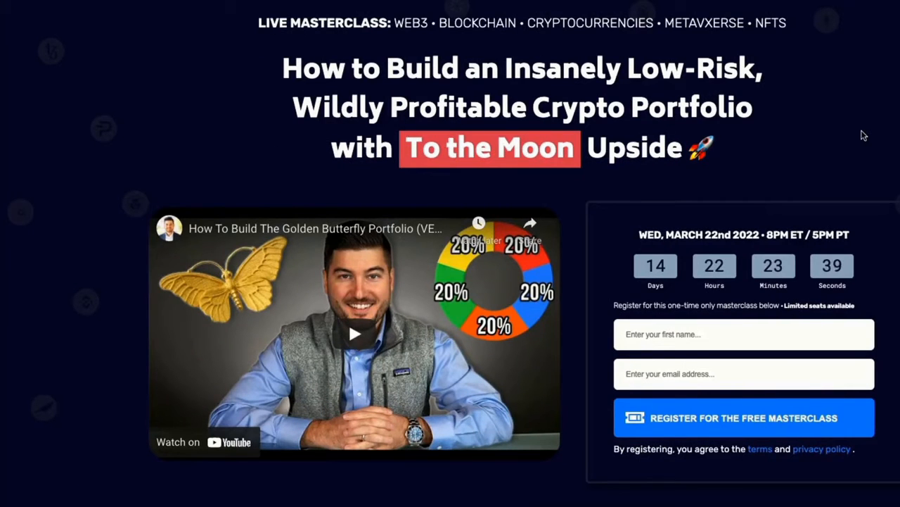
pyautogui.scroll(-2, 864, 135)
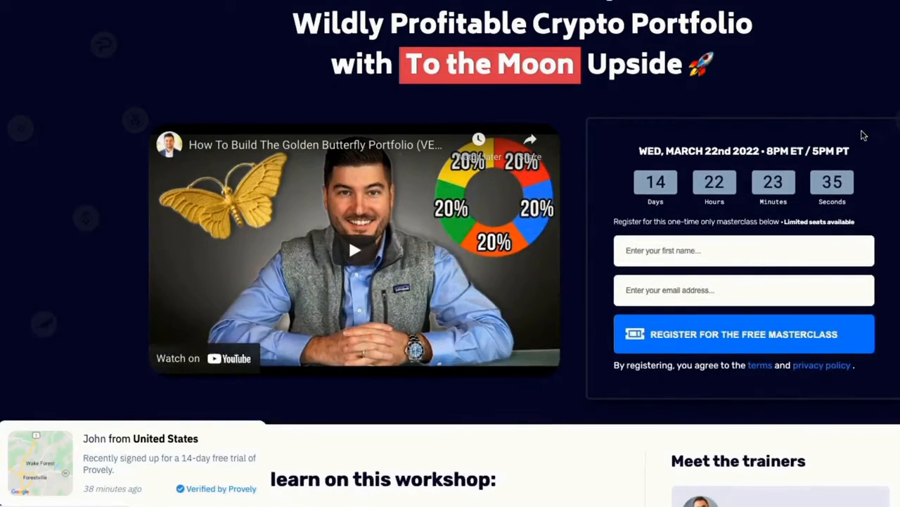
pyautogui.scroll(2, 863, 135)
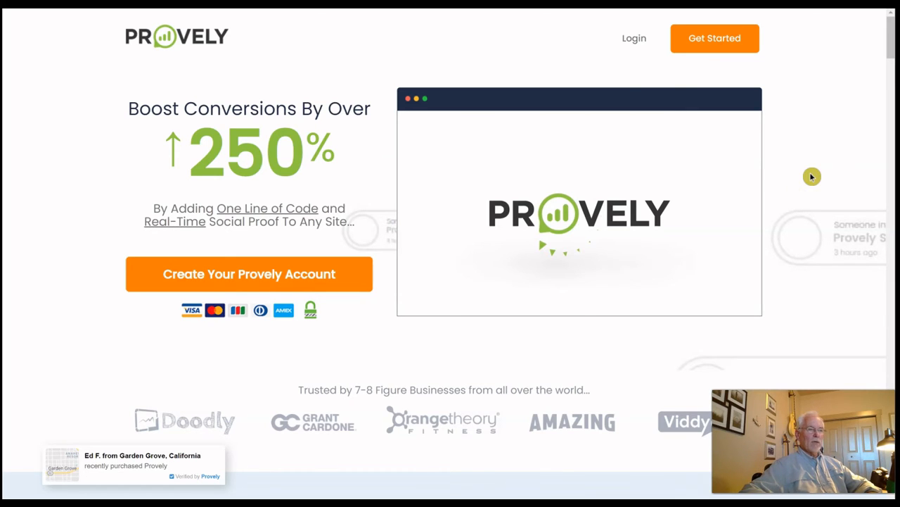
# Scroll the Provely sales page past steps, testimonials and customization to the Basic $17, Pro $27, Ultimate $37 plans
pyautogui.scroll(-3, 812, 177)
pyautogui.scroll(-4, 812, 176)
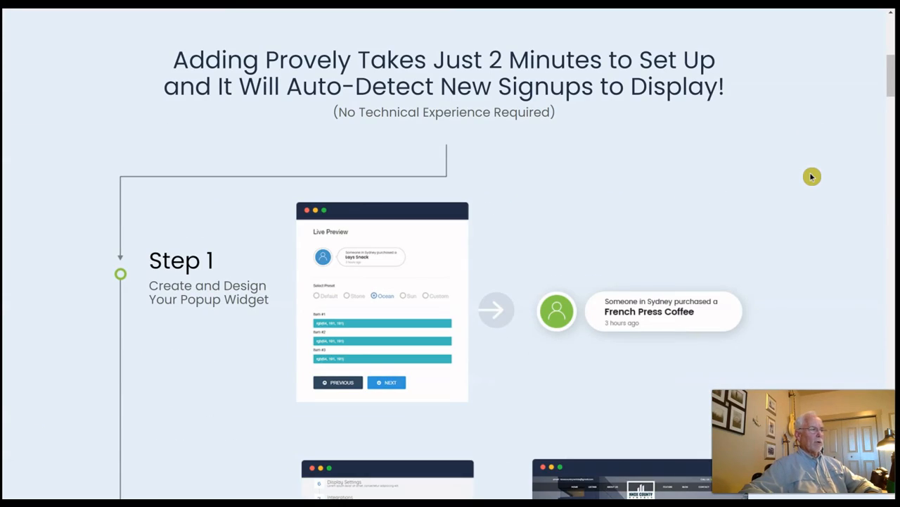
pyautogui.scroll(-3, 811, 176)
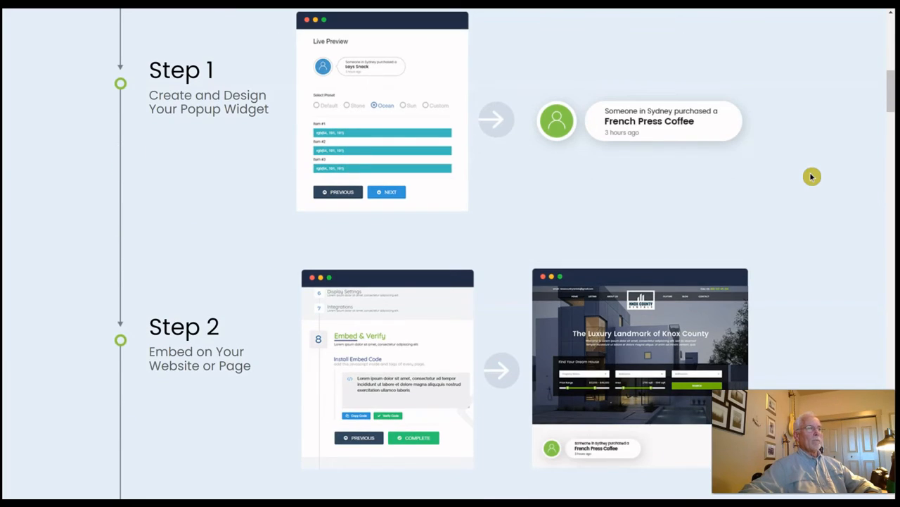
pyautogui.click(805, 173)
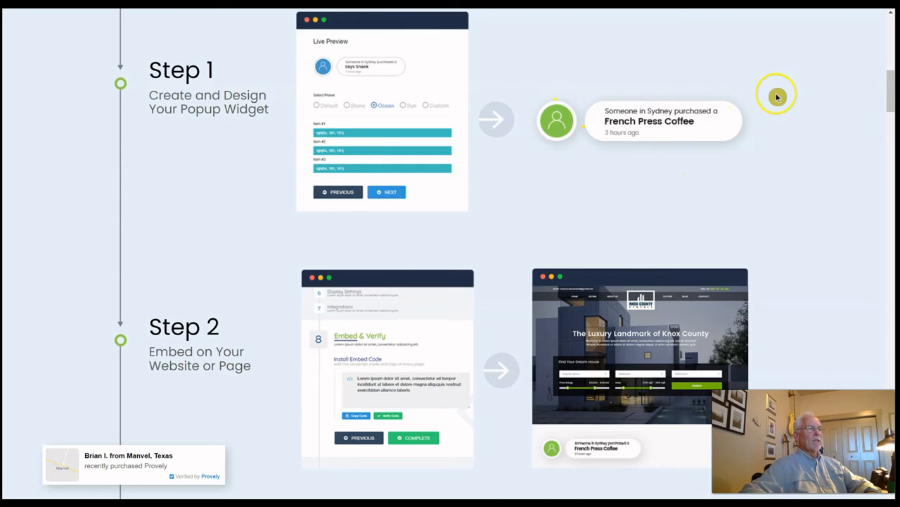
pyautogui.scroll(-2, 777, 97)
pyautogui.scroll(-2, 777, 97)
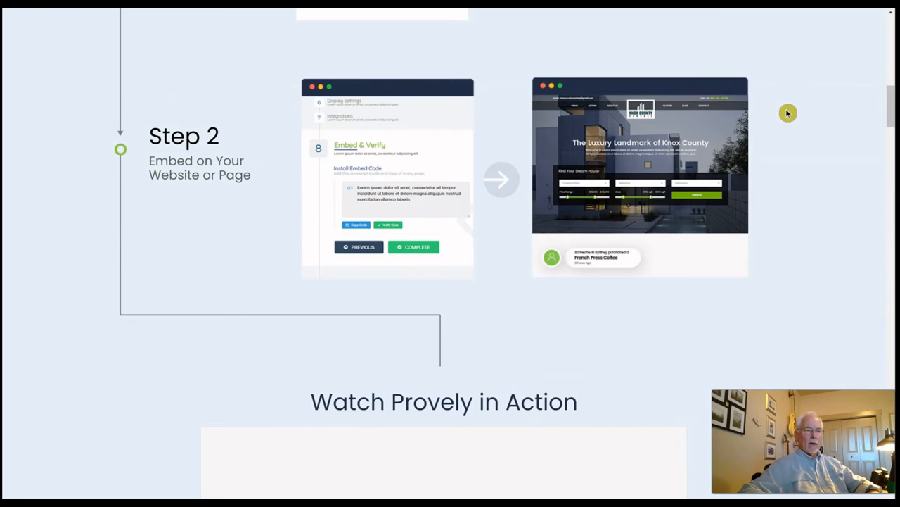
pyautogui.scroll(-8, 788, 113)
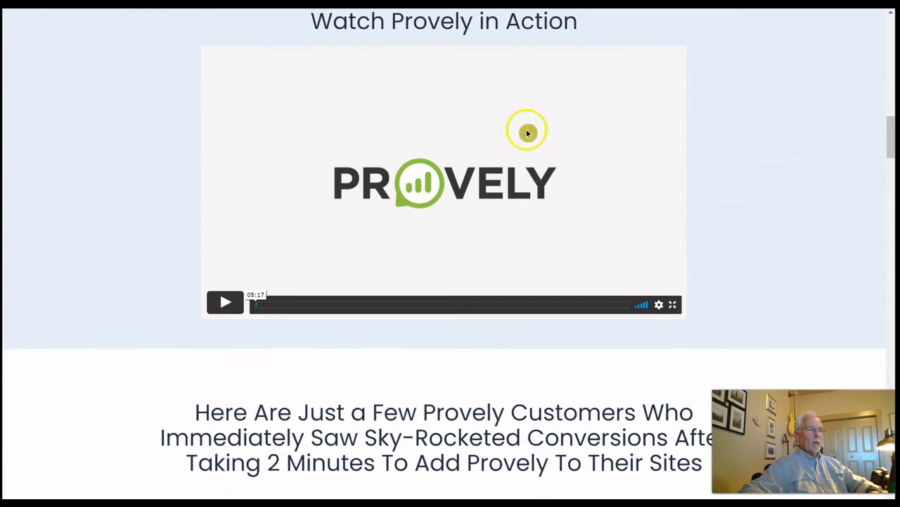
pyautogui.scroll(-6, 773, 202)
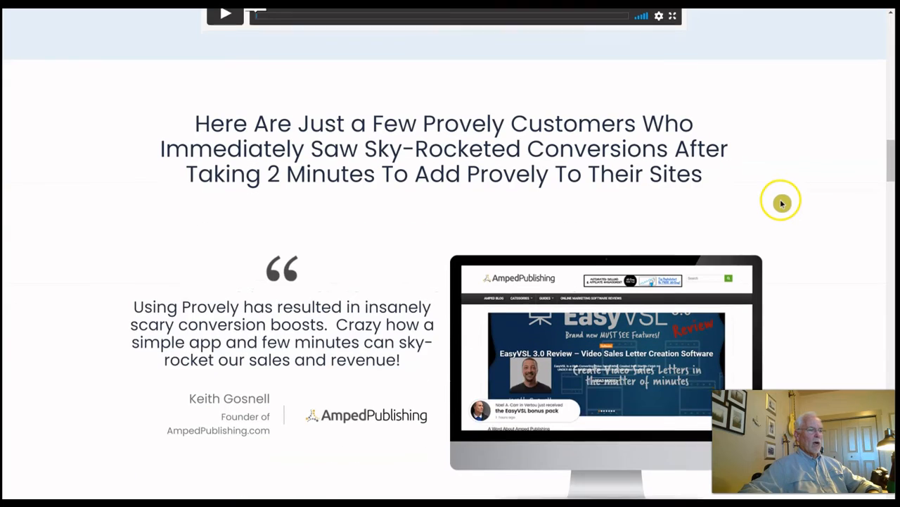
pyautogui.scroll(-2, 782, 203)
pyautogui.scroll(-12, 806, 200)
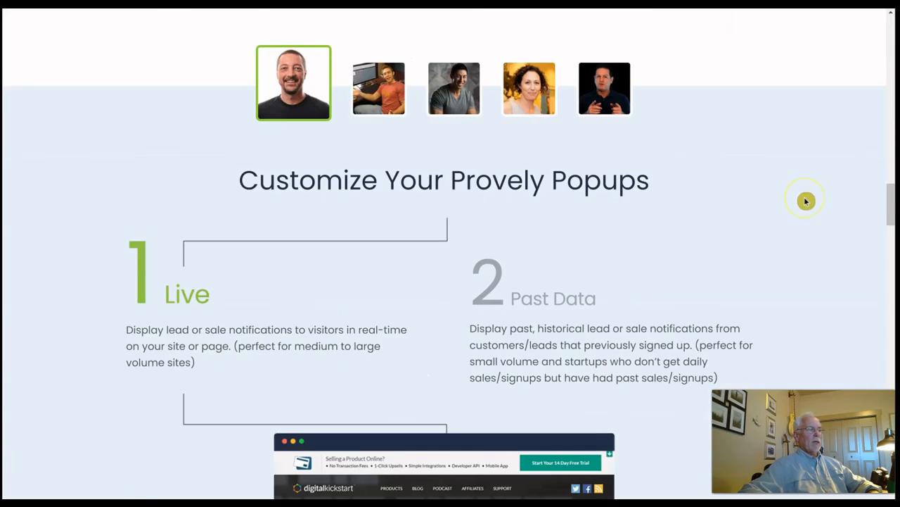
pyautogui.scroll(-10, 807, 201)
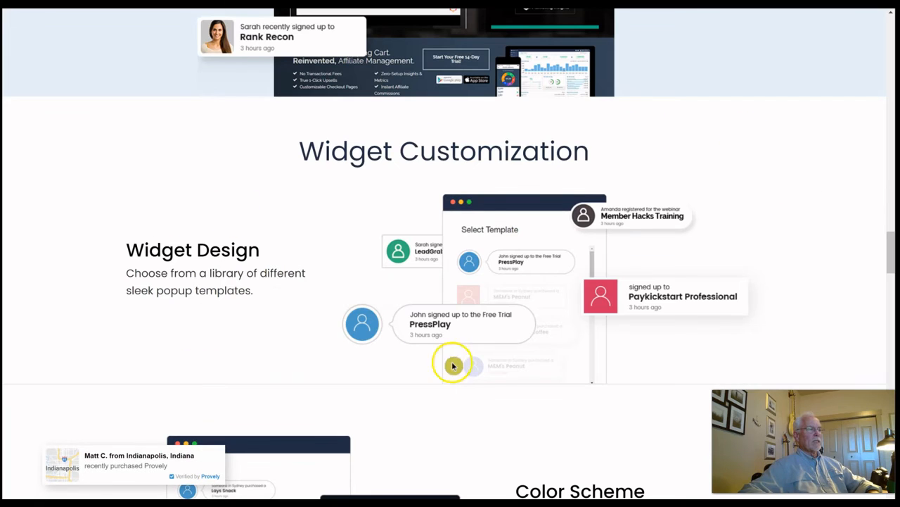
pyautogui.scroll(-4, 806, 219)
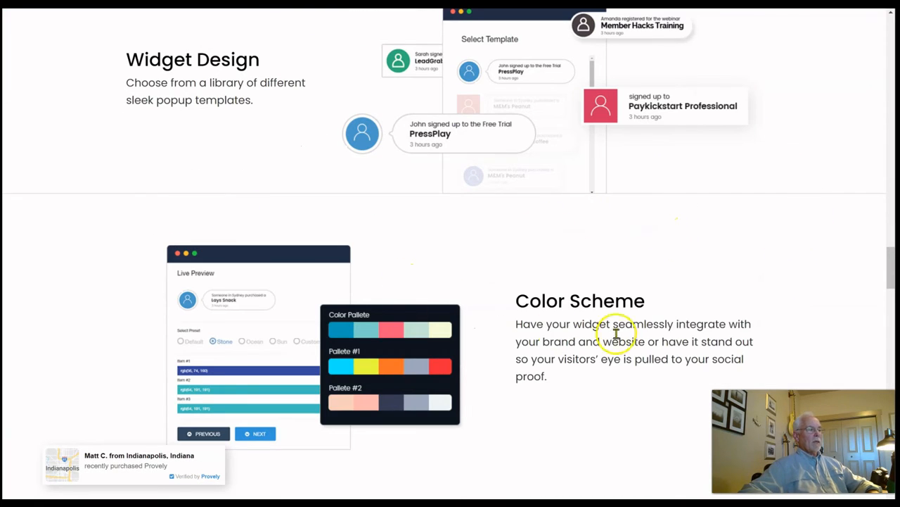
pyautogui.scroll(-2, 801, 241)
pyautogui.scroll(-6, 802, 240)
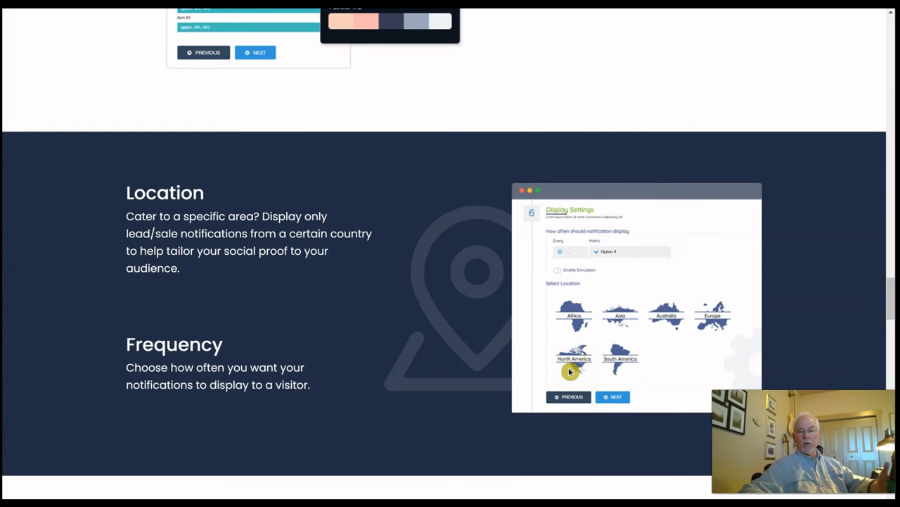
pyautogui.scroll(-2, 830, 253)
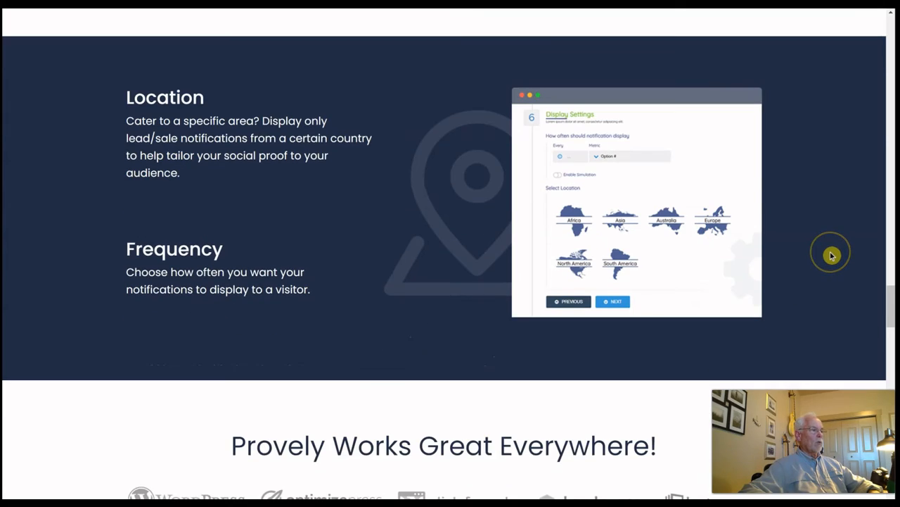
pyautogui.scroll(-2, 830, 254)
pyautogui.scroll(-5, 831, 255)
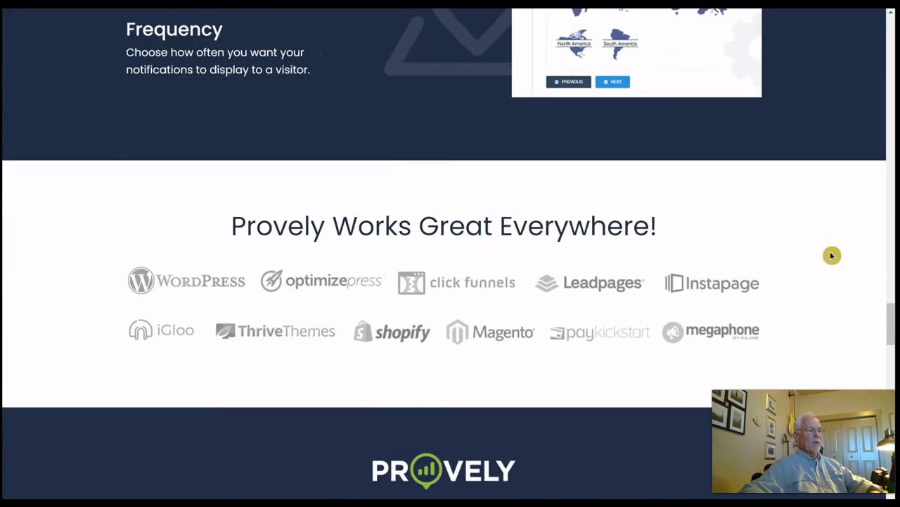
pyautogui.scroll(-3, 832, 255)
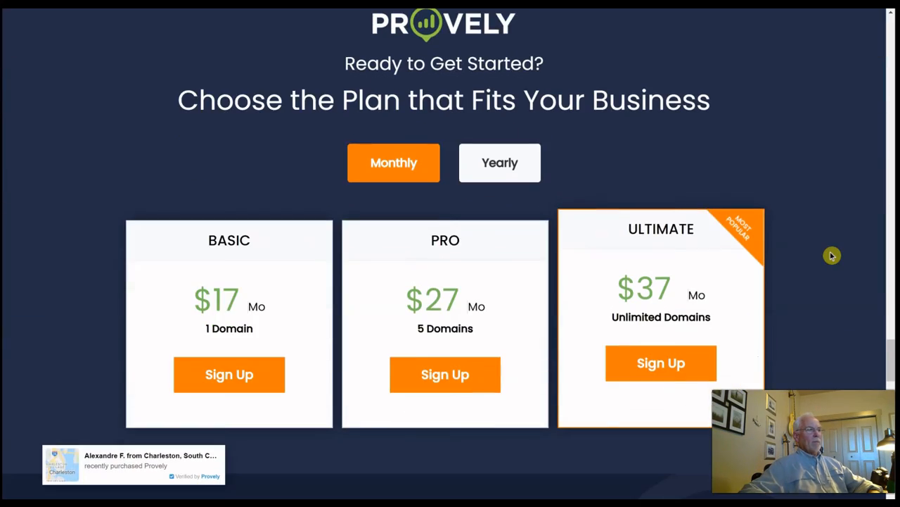
# Switch pricing to Yearly (Basic $97, Pro $147, Ultimate $197) and scroll to the Ultimate Account Includes list
pyautogui.click(824, 185)
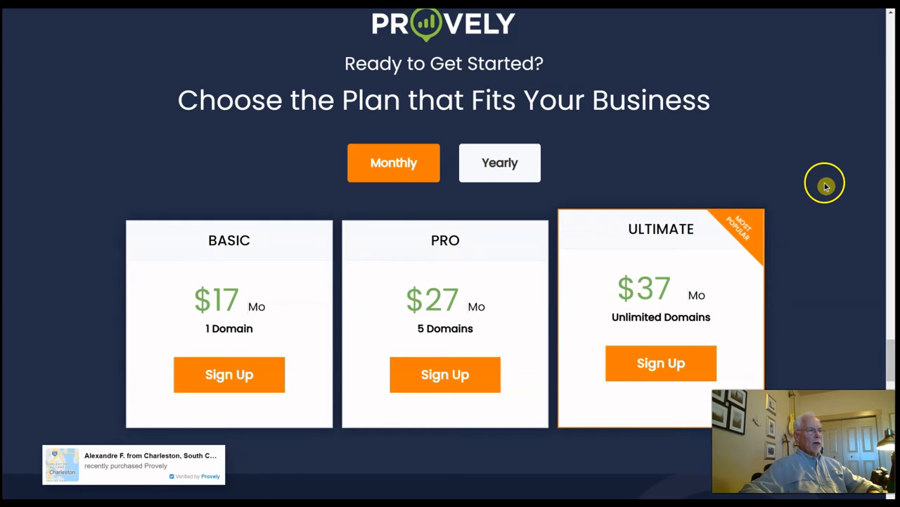
pyautogui.click(410, 176)
pyautogui.click(523, 171)
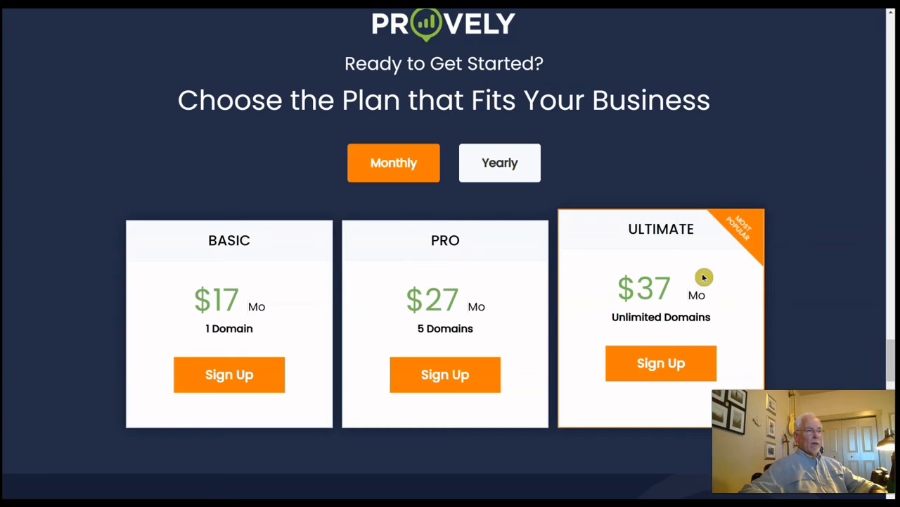
pyautogui.click(519, 164)
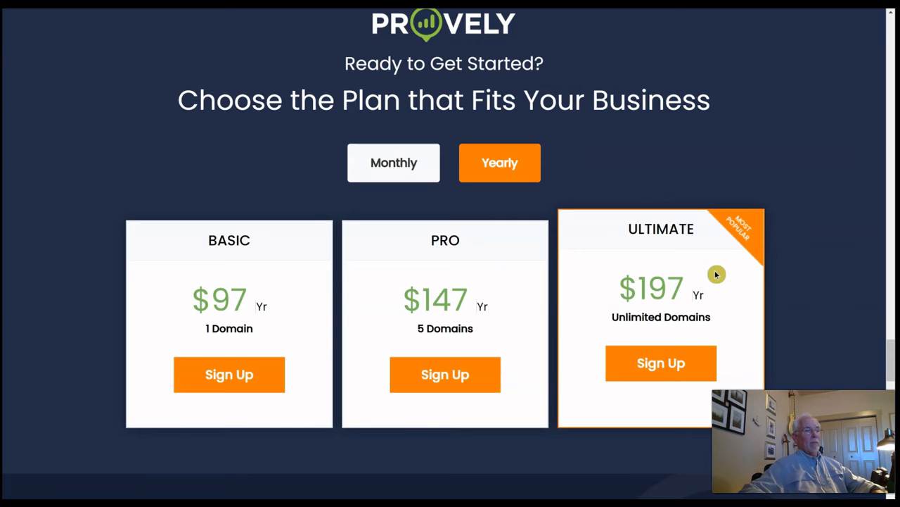
pyautogui.scroll(-3, 718, 279)
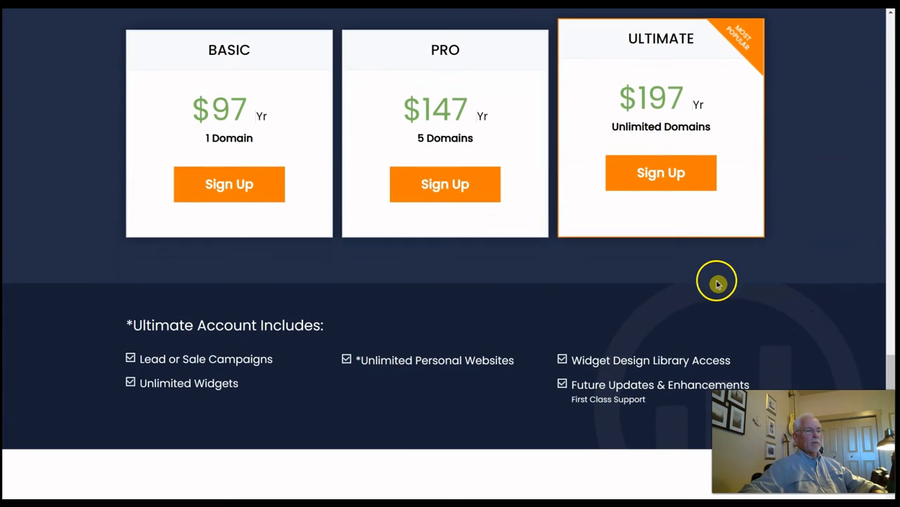